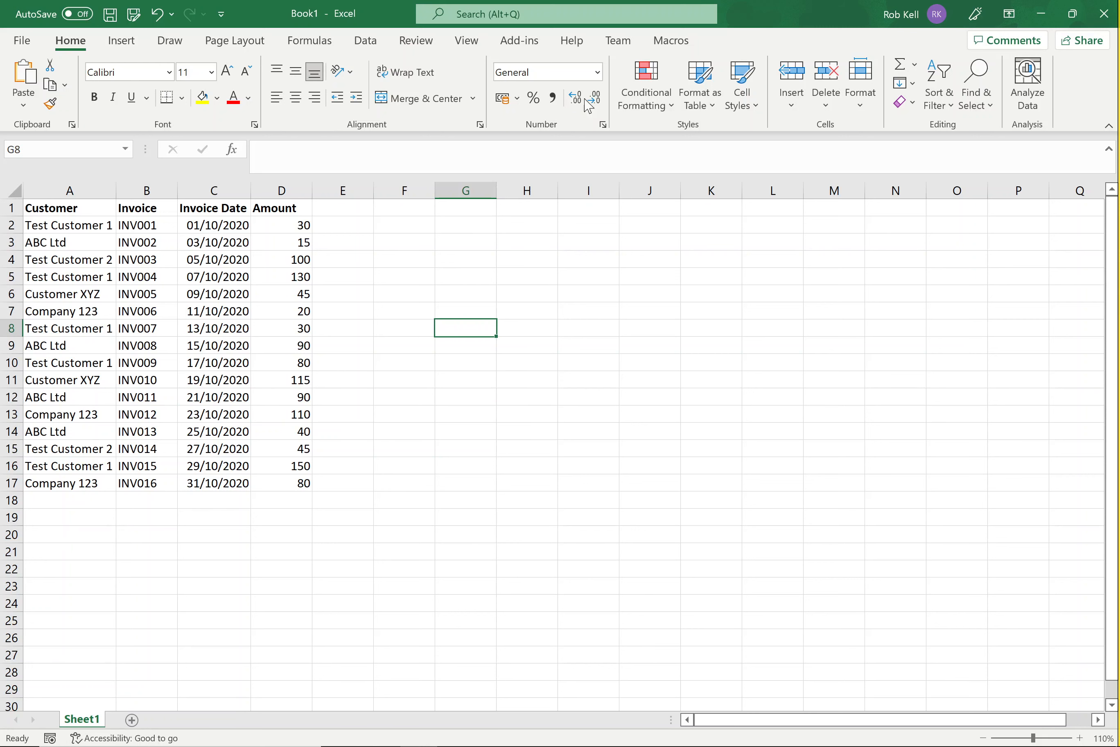
Step: Look through the ribbon's command groups for inserting, drawing, page layout, formulas, data, viewing and help
left_click(121, 41)
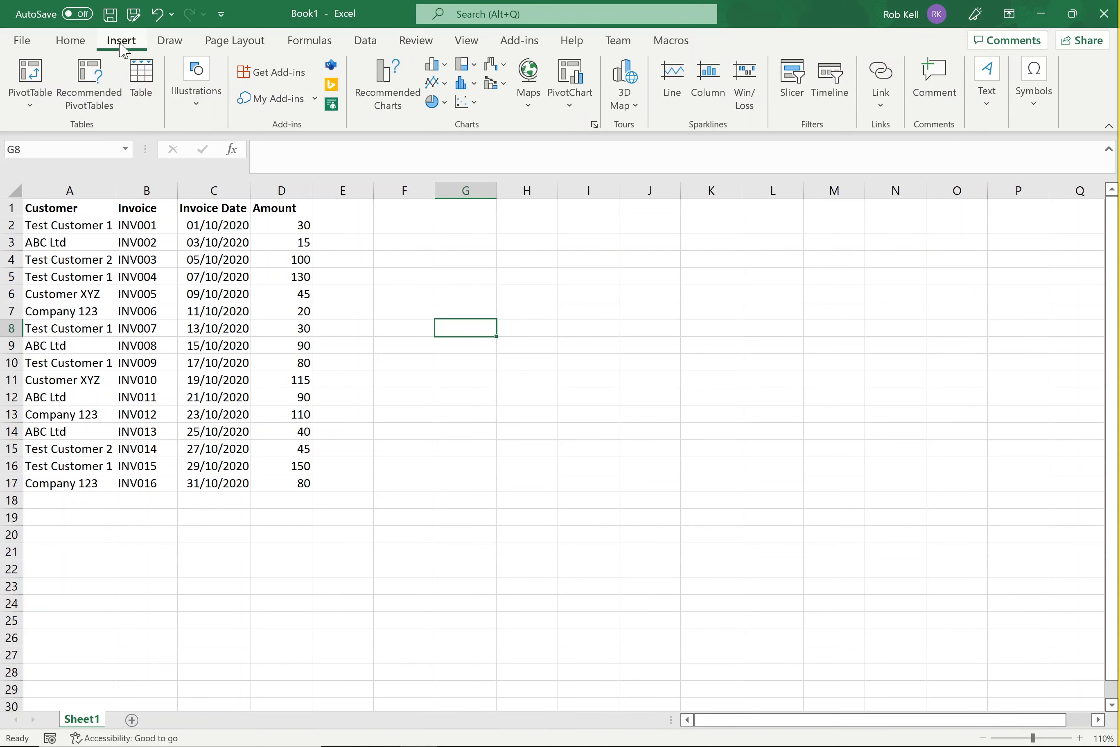
left_click(169, 41)
left_click(235, 41)
left_click(309, 41)
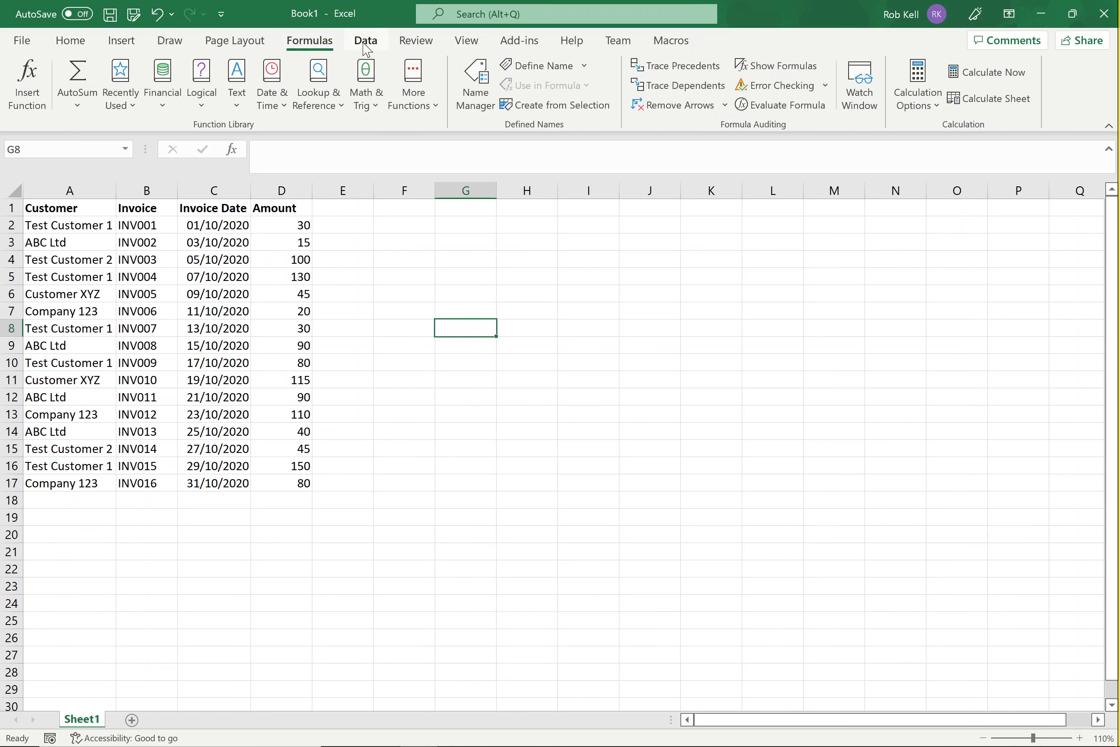
left_click(366, 41)
left_click(71, 41)
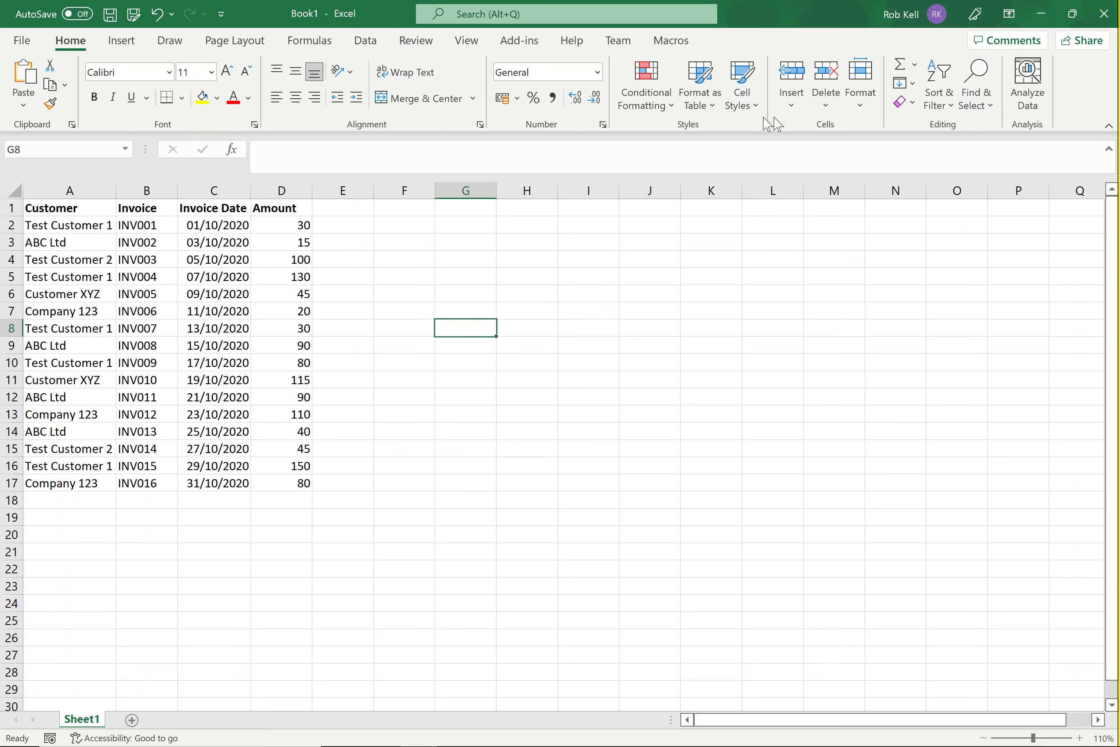
left_click(216, 47)
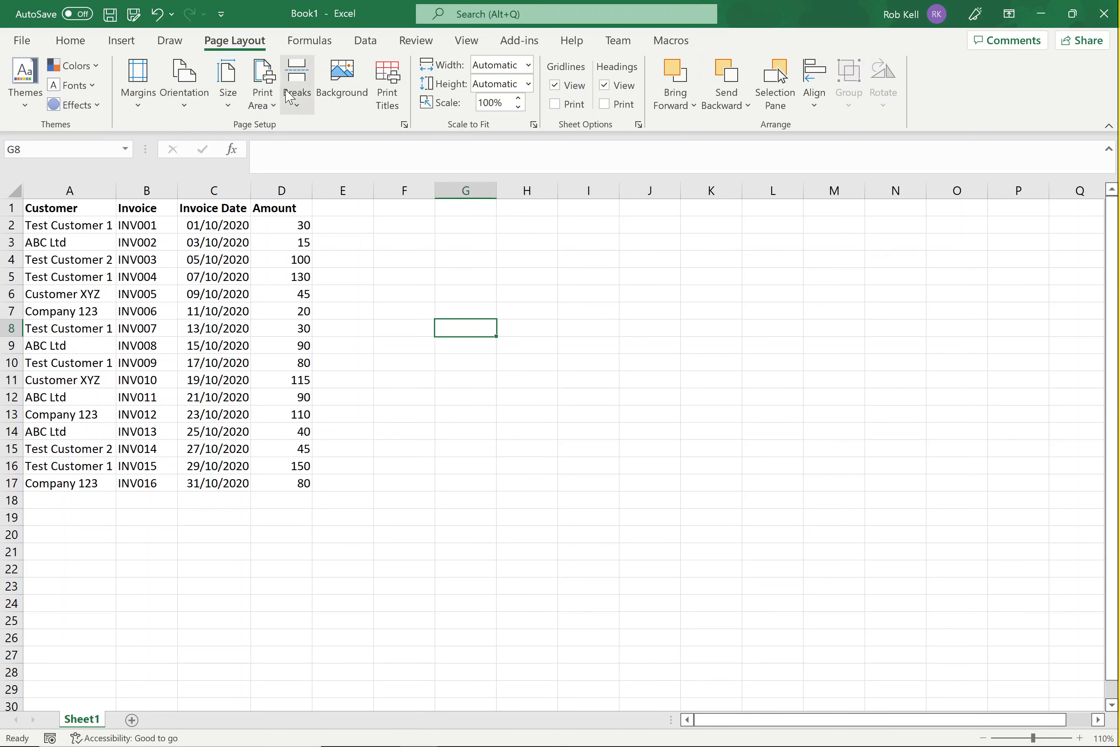
left_click(377, 45)
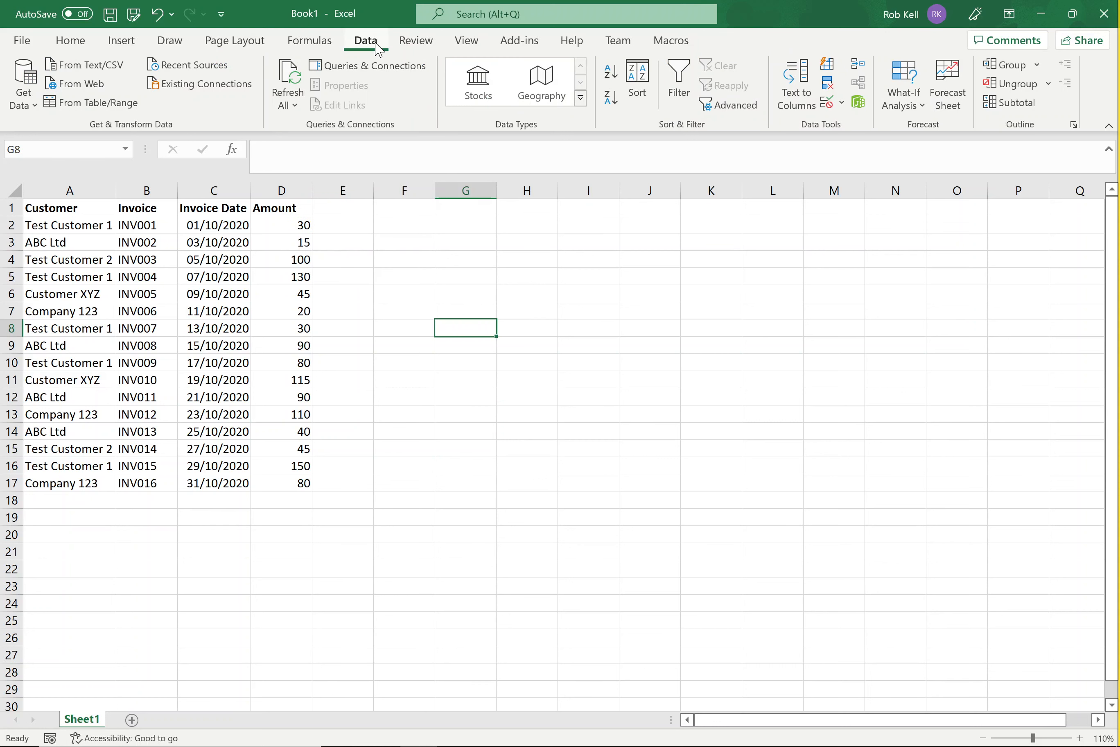
left_click(73, 48)
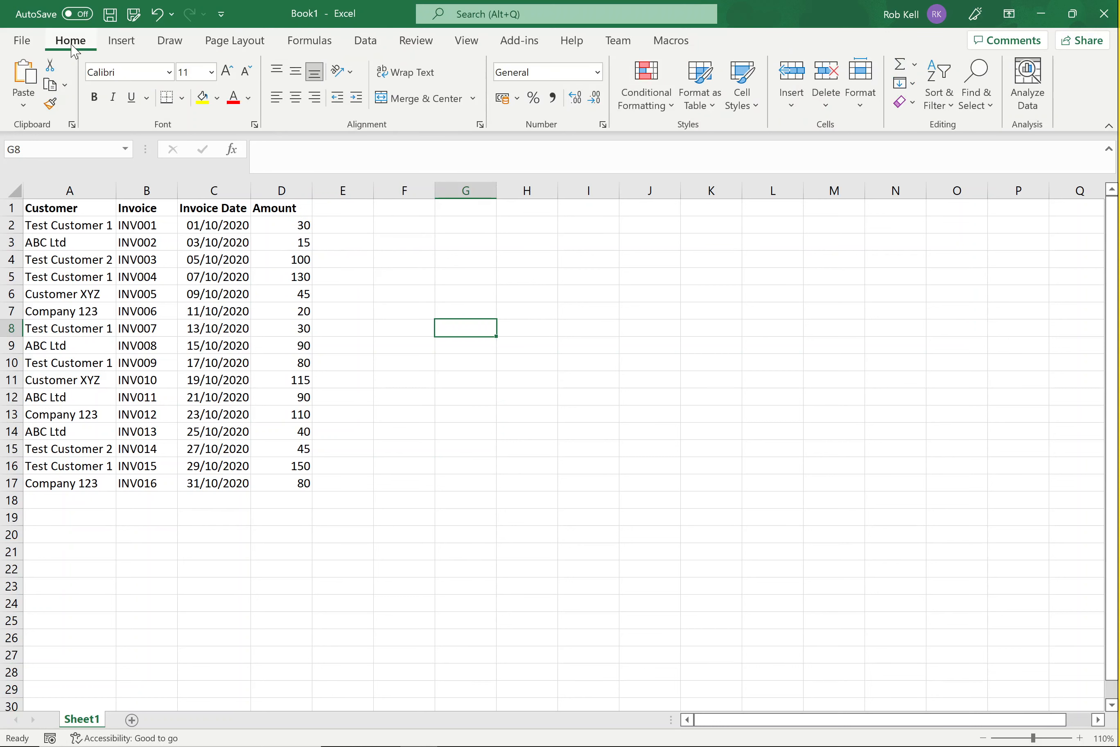
left_click(168, 42)
left_click(310, 43)
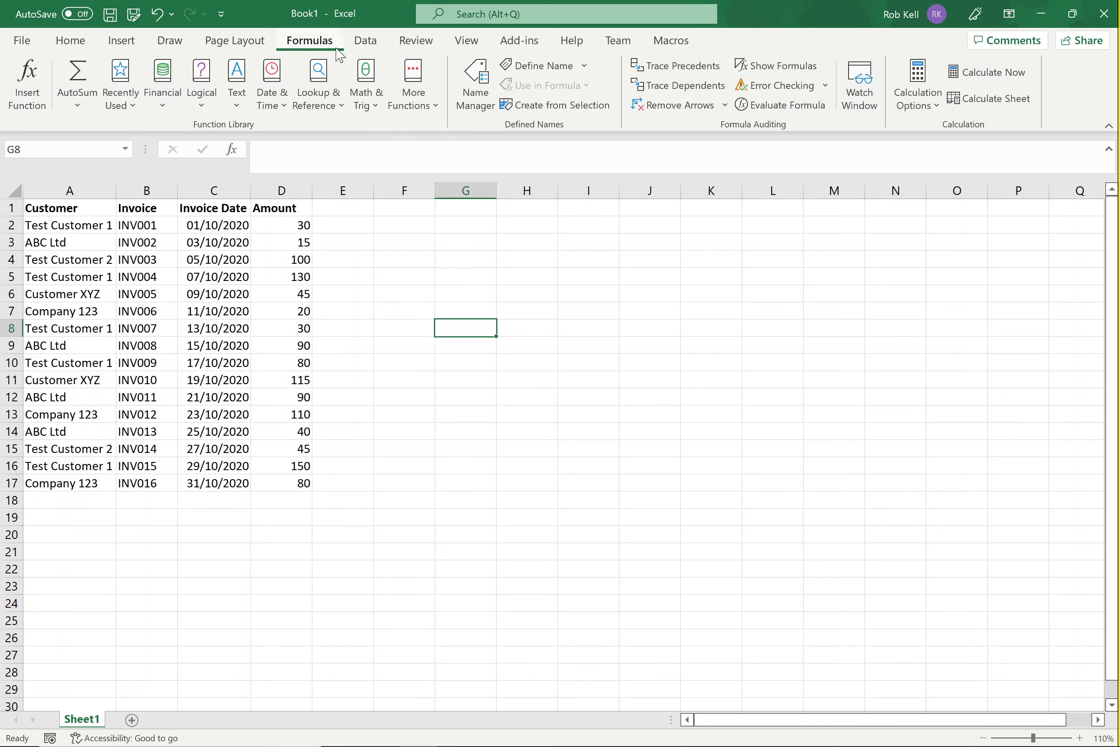
left_click(467, 41)
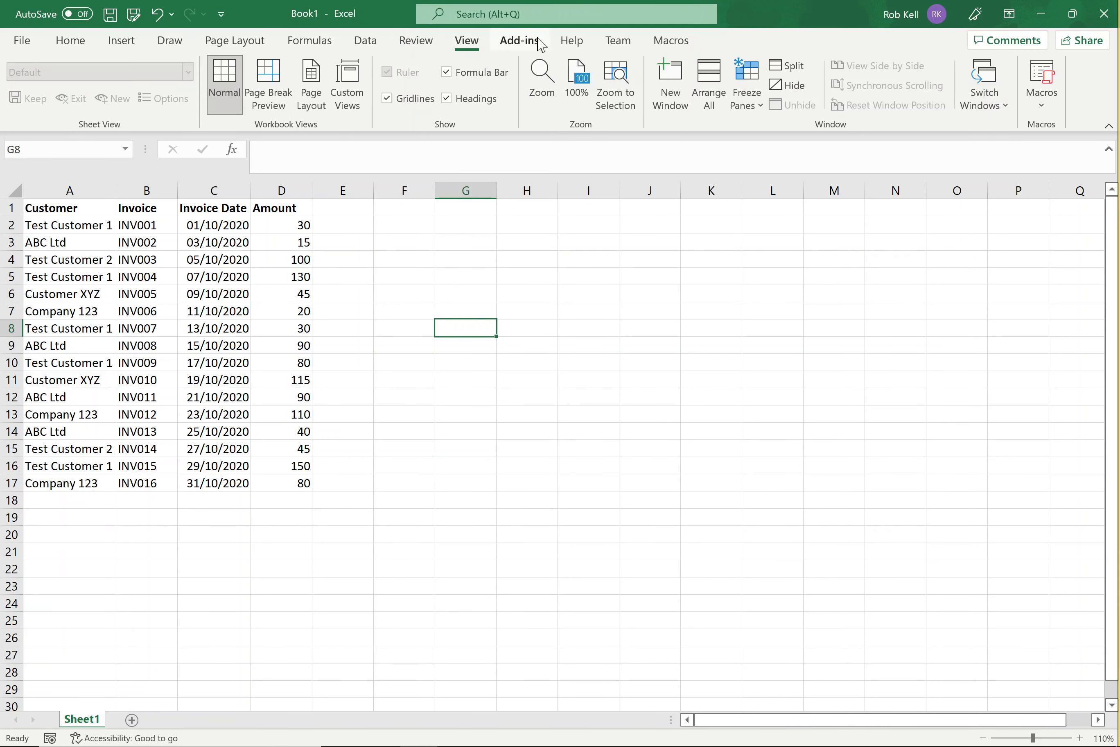
left_click(579, 42)
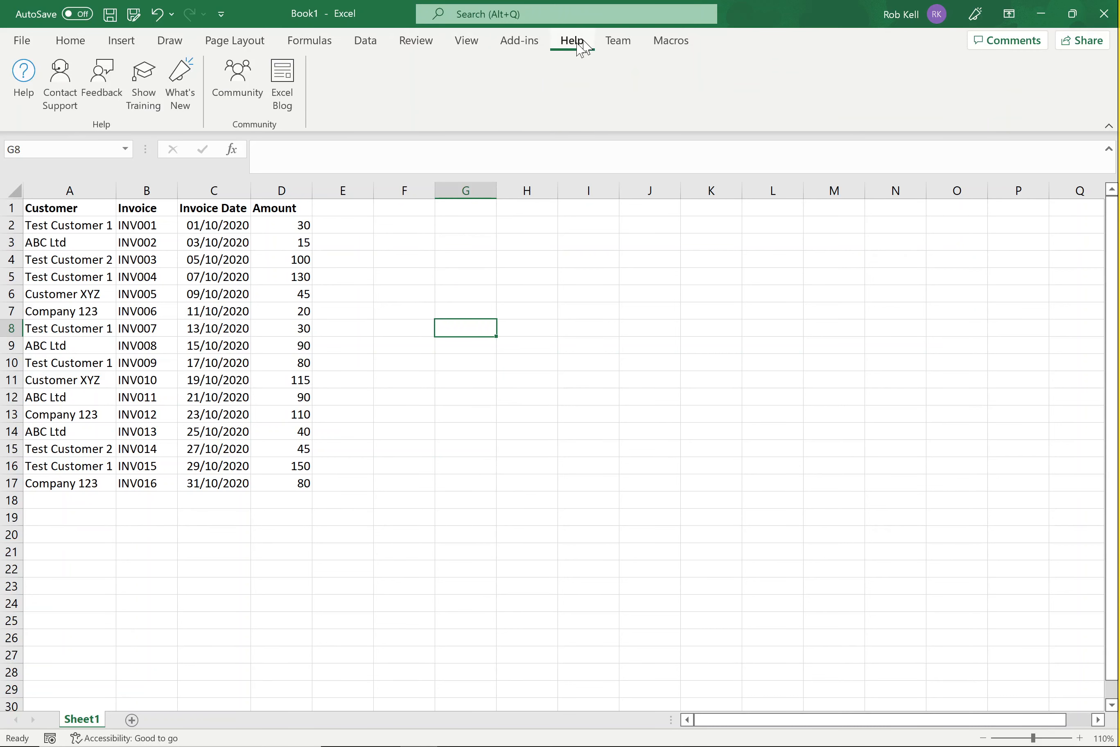
left_click(68, 45)
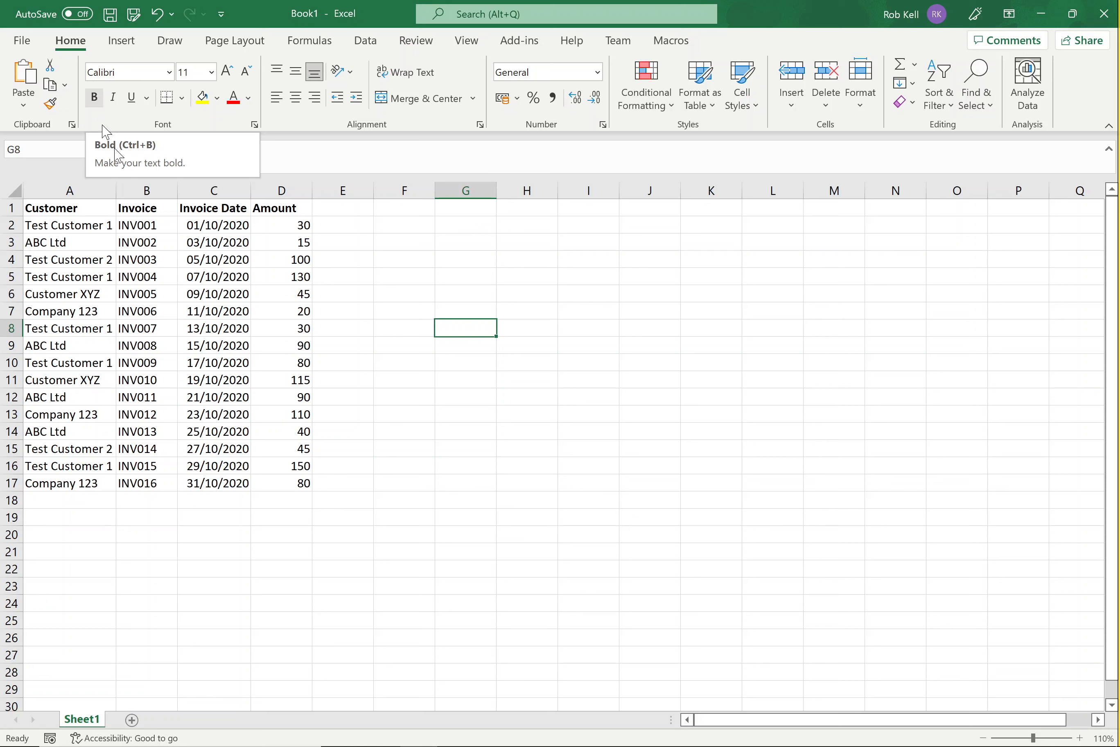
Step: Apply bold and underline to the date in cell C9 and remove both formats again
left_click(236, 344)
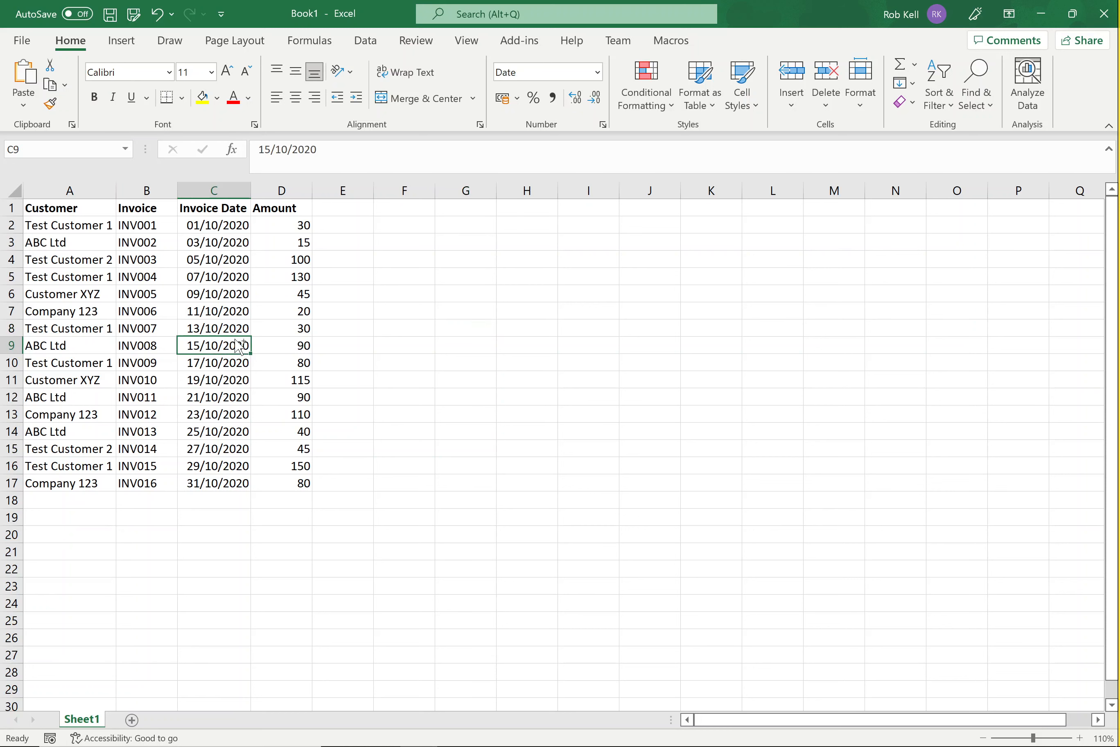
key("ctrl+b")
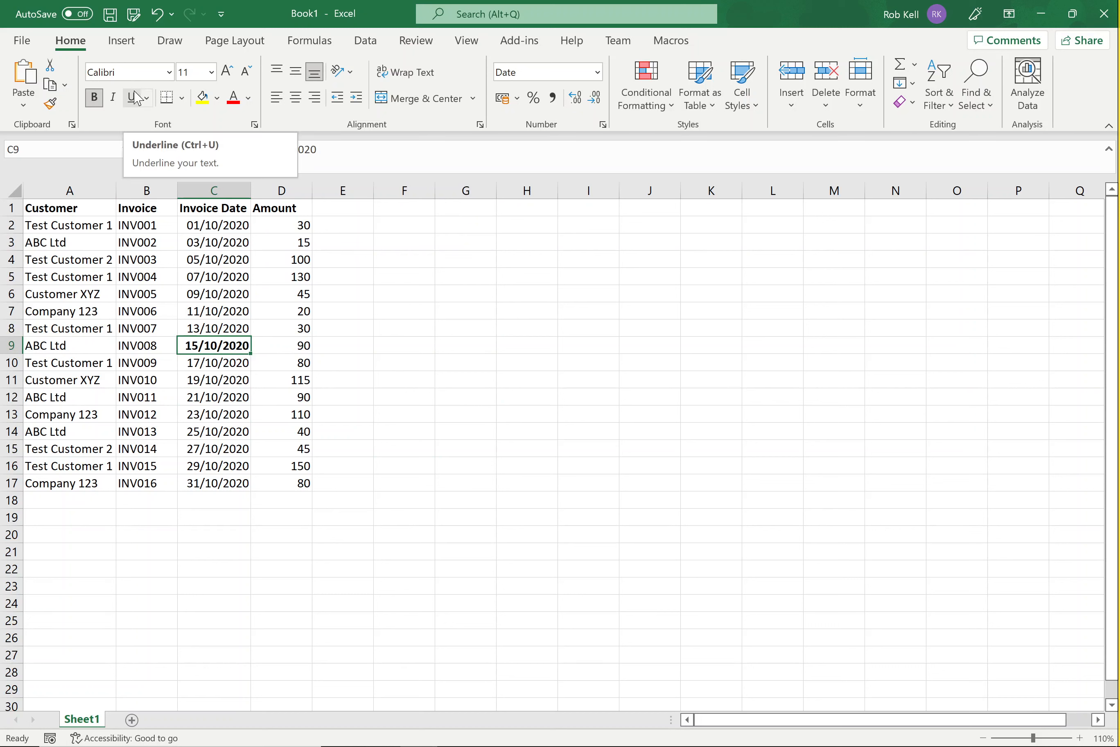
key("ctrl+u")
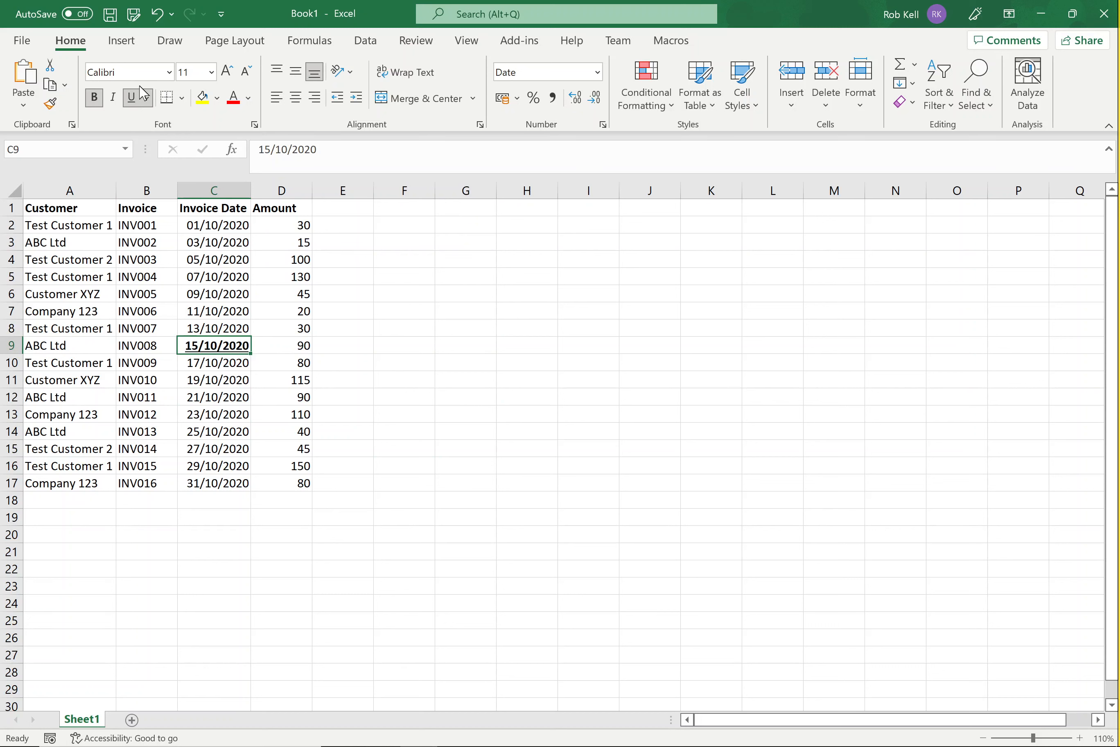
left_click(131, 98)
left_click(94, 98)
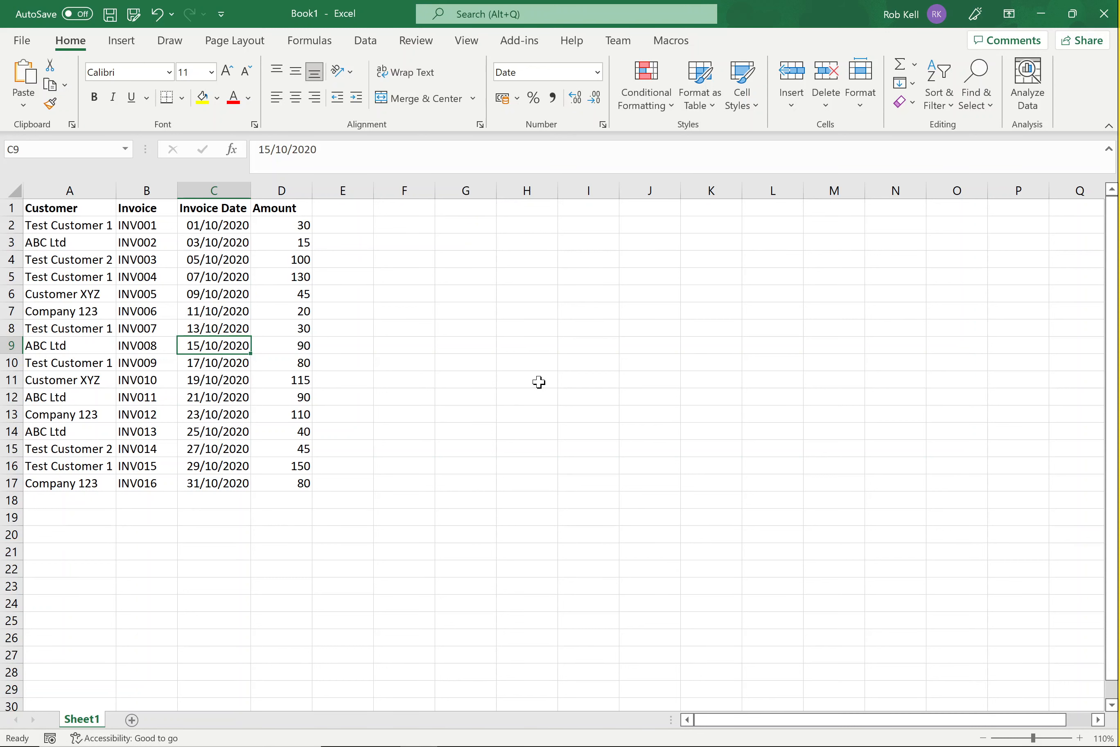
Step: Turn on filtering for the invoice list's header row and turn it off again
key("alt")
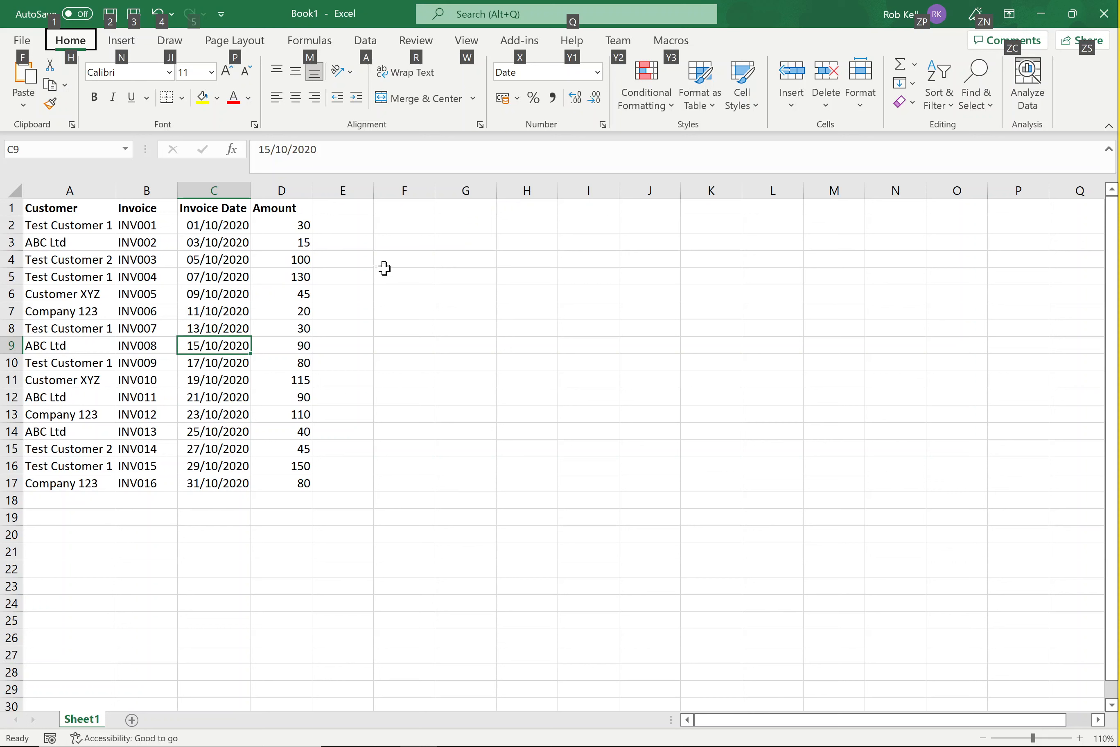
key("a")
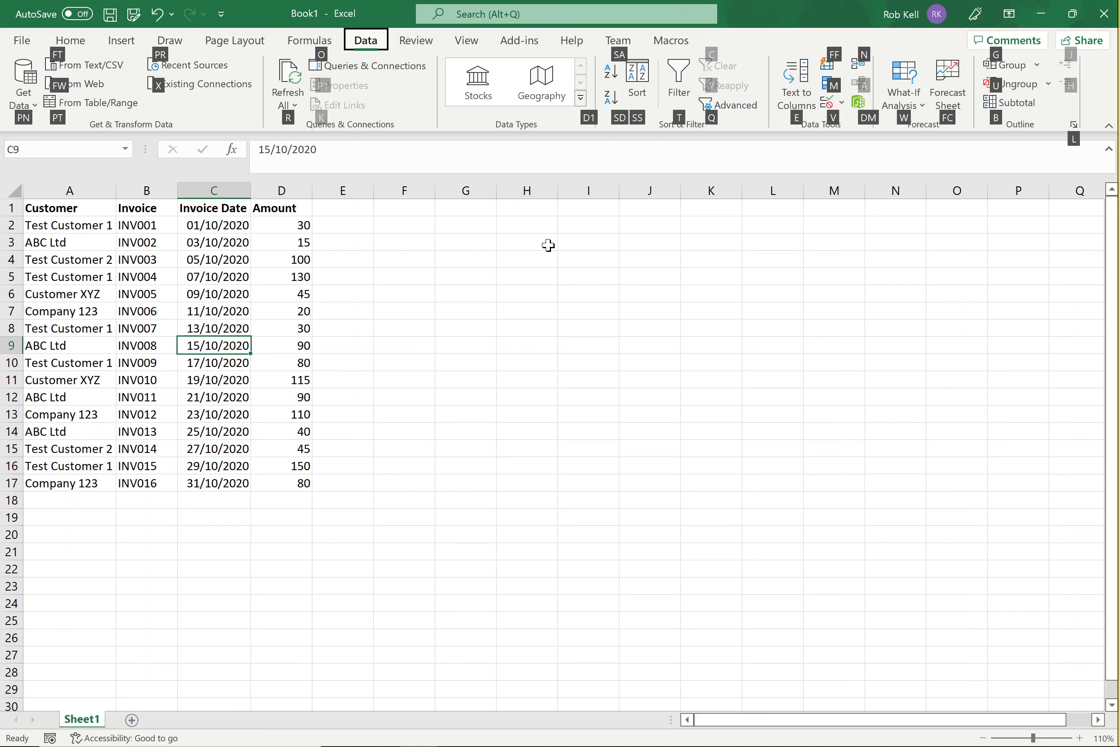
key("t")
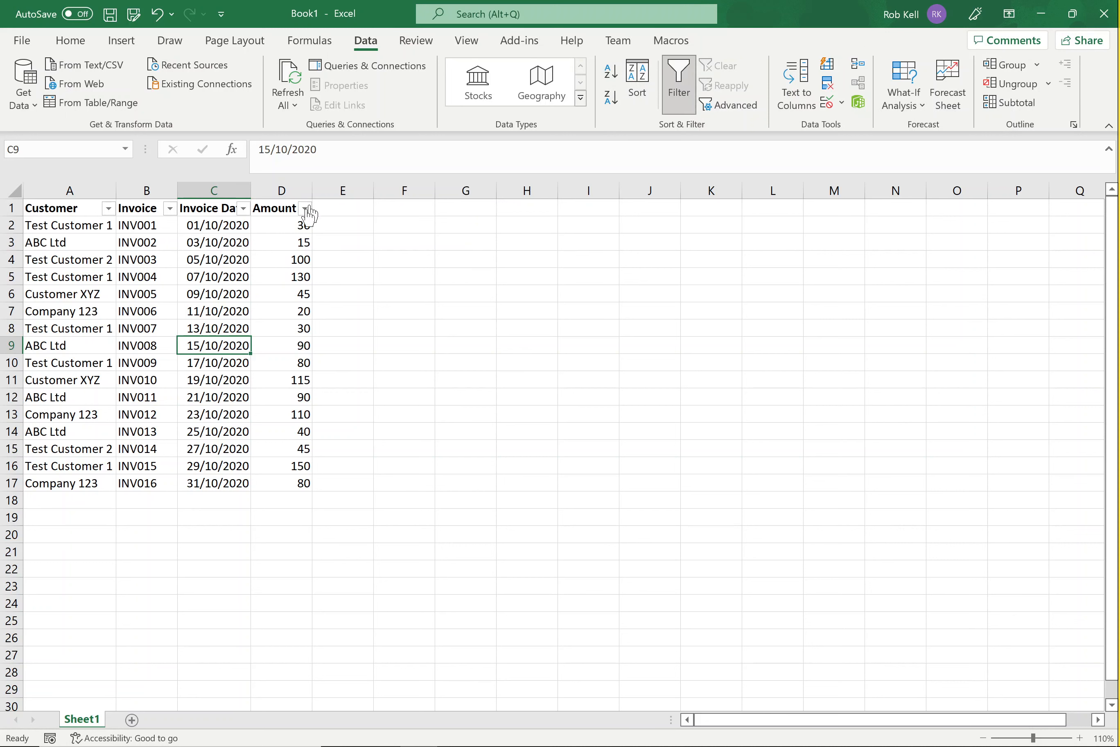
key("alt+a")
key("t")
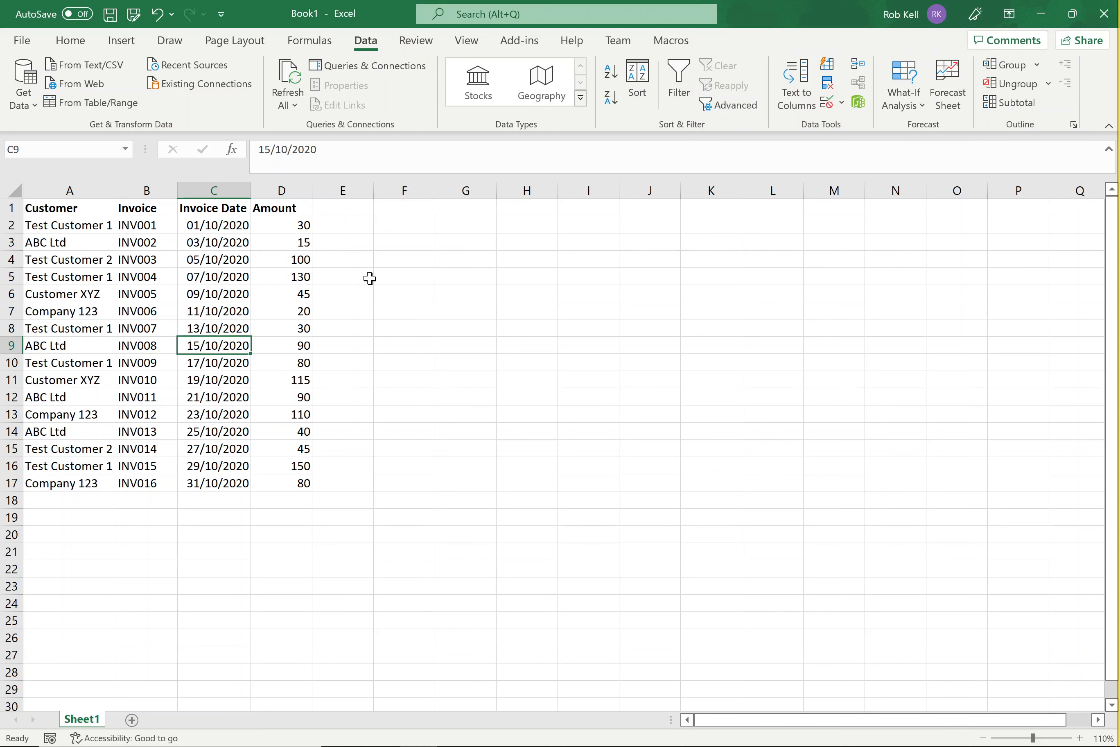
key("alt")
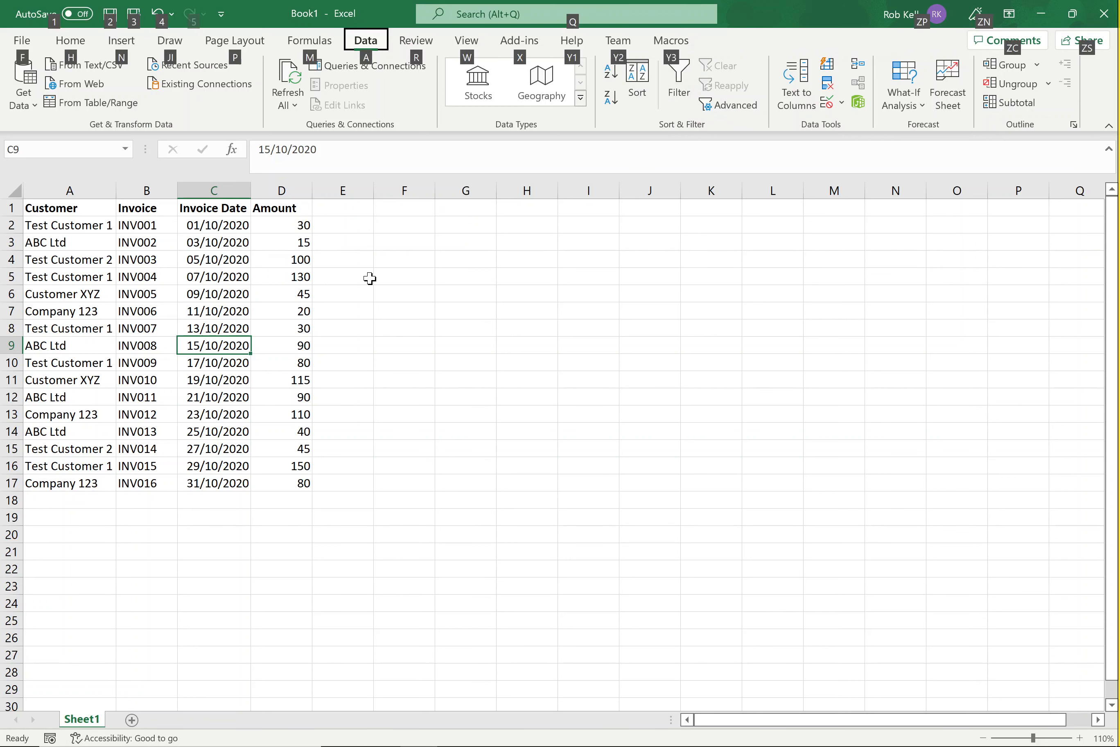
key("h")
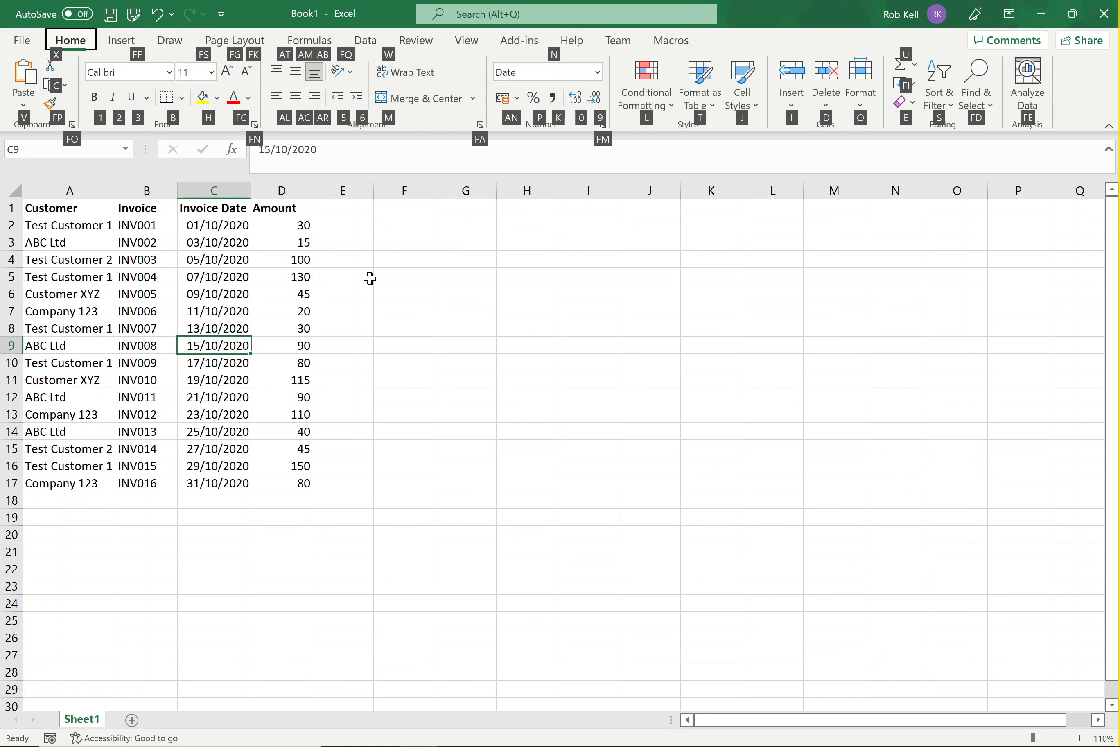
key("Escape")
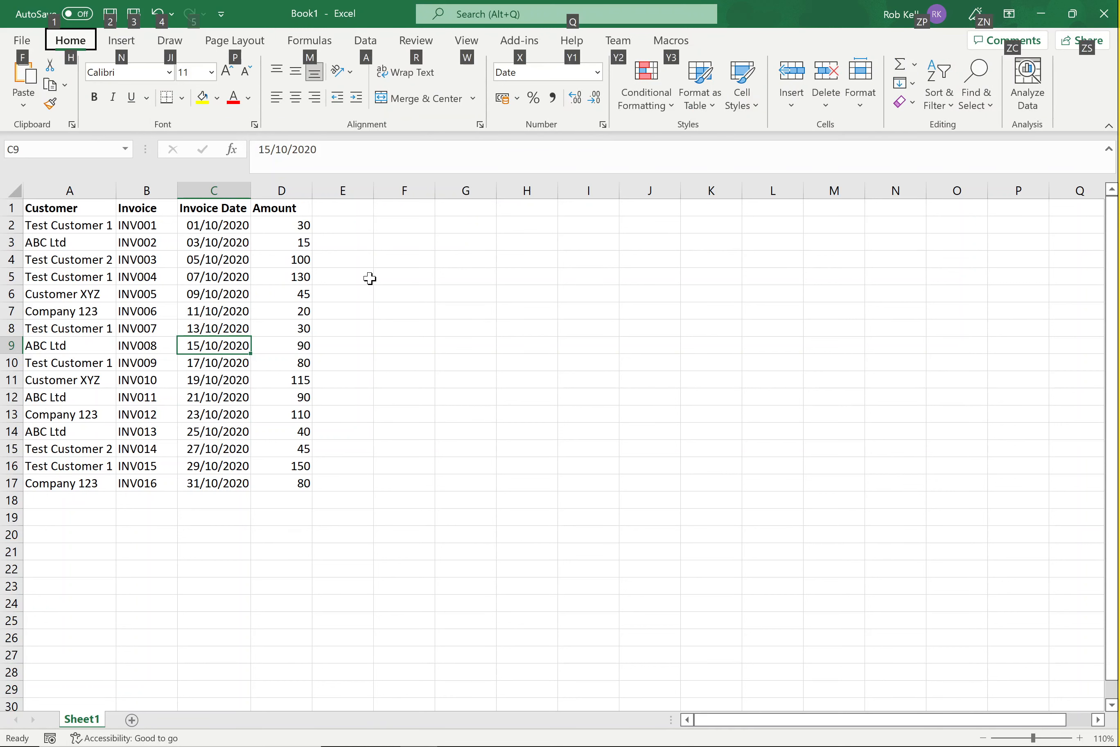
key("Escape")
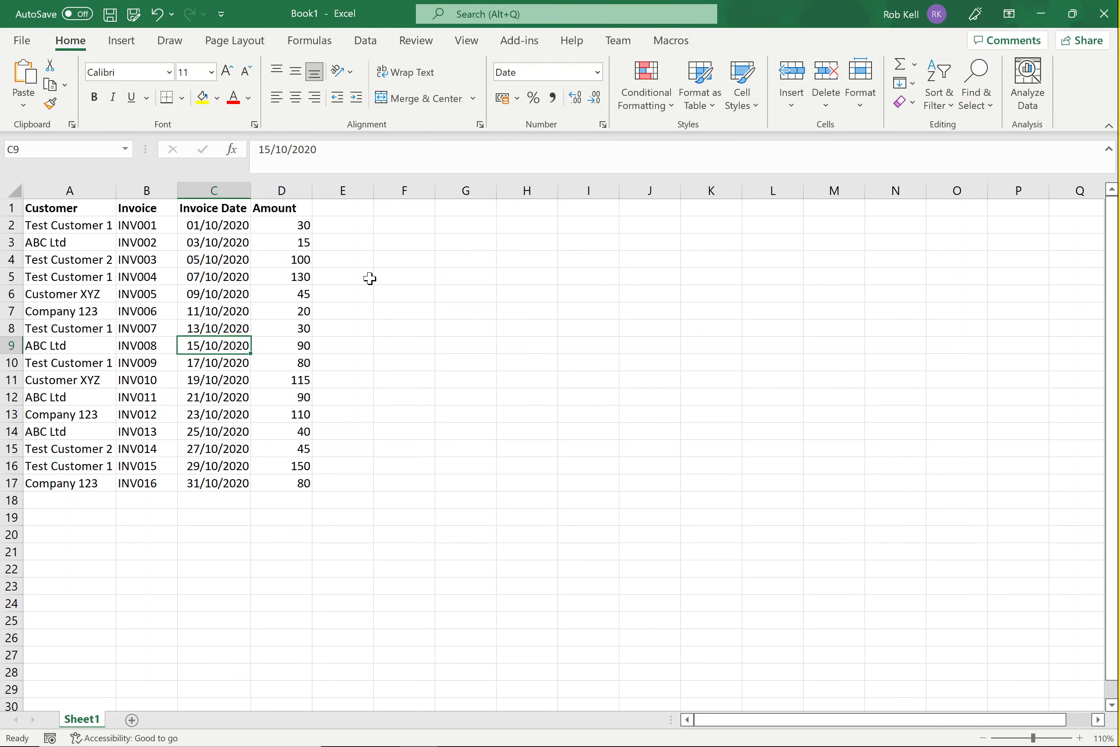
Step: Move the active cell around the invoice list, ending on cell B7
key("Right")
key("Right")
key("Left")
key("Left")
key("Left")
key("Right")
key("Right")
key("Up")
key("Up")
key("Left")
key("Left")
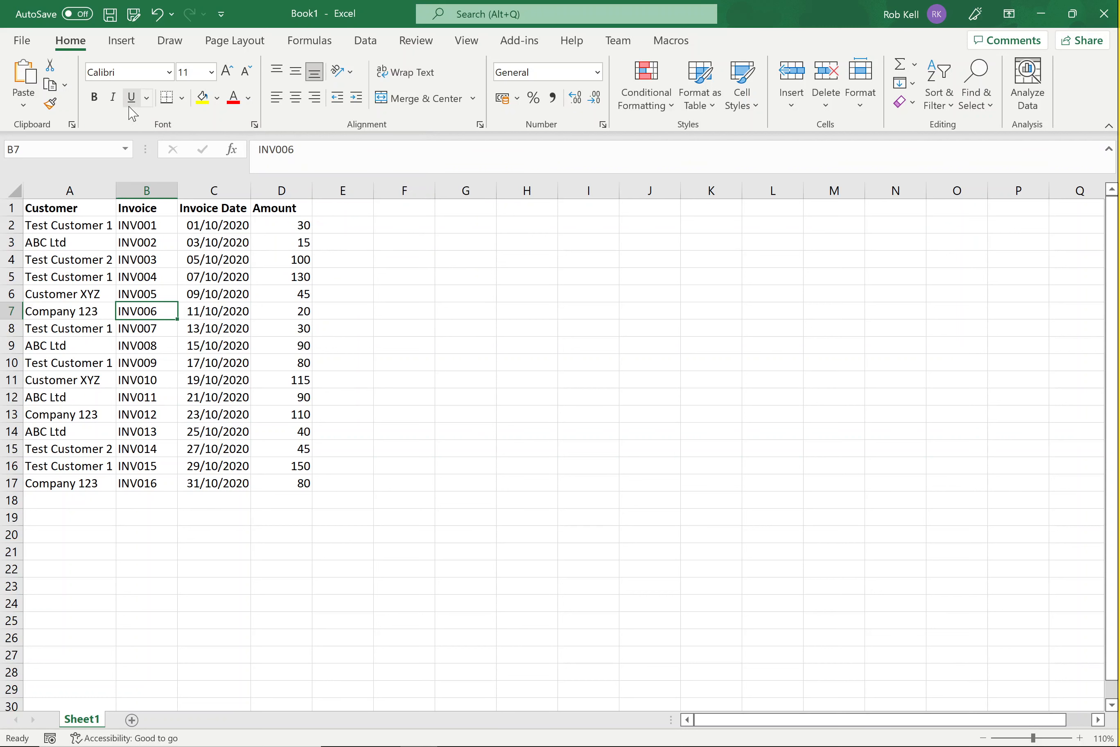
Step: Try the Superscript effect in the font settings of cell B7, and apply Subscript instead
left_click(255, 124)
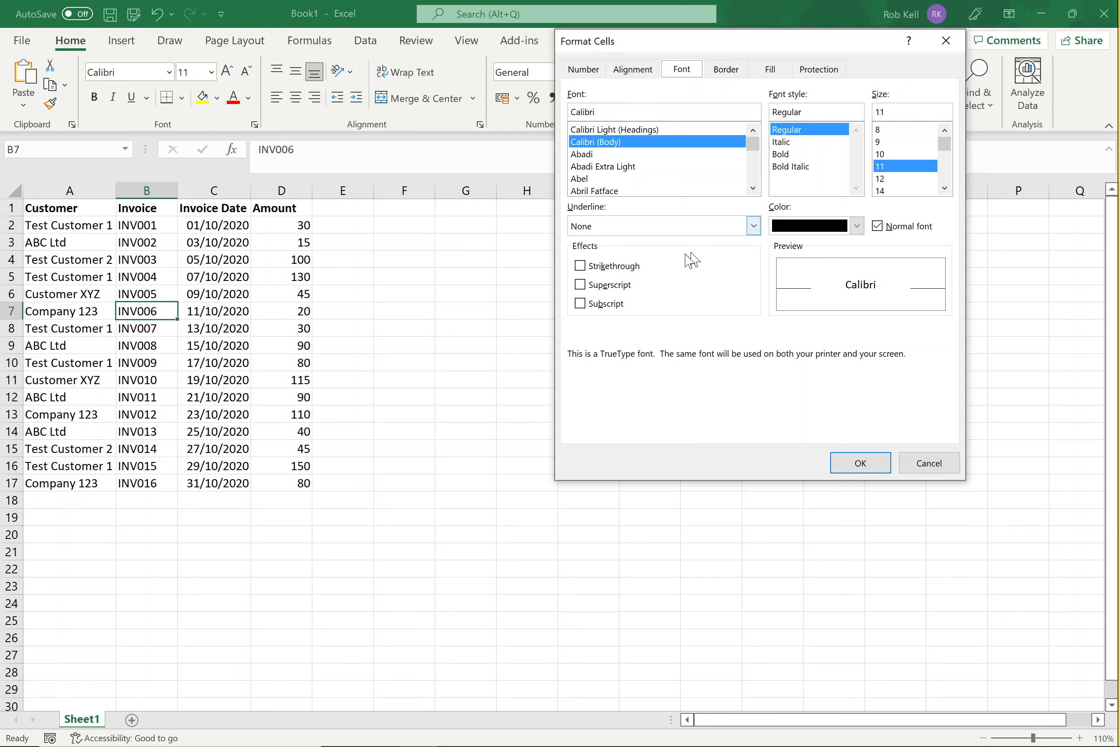
left_click(580, 285)
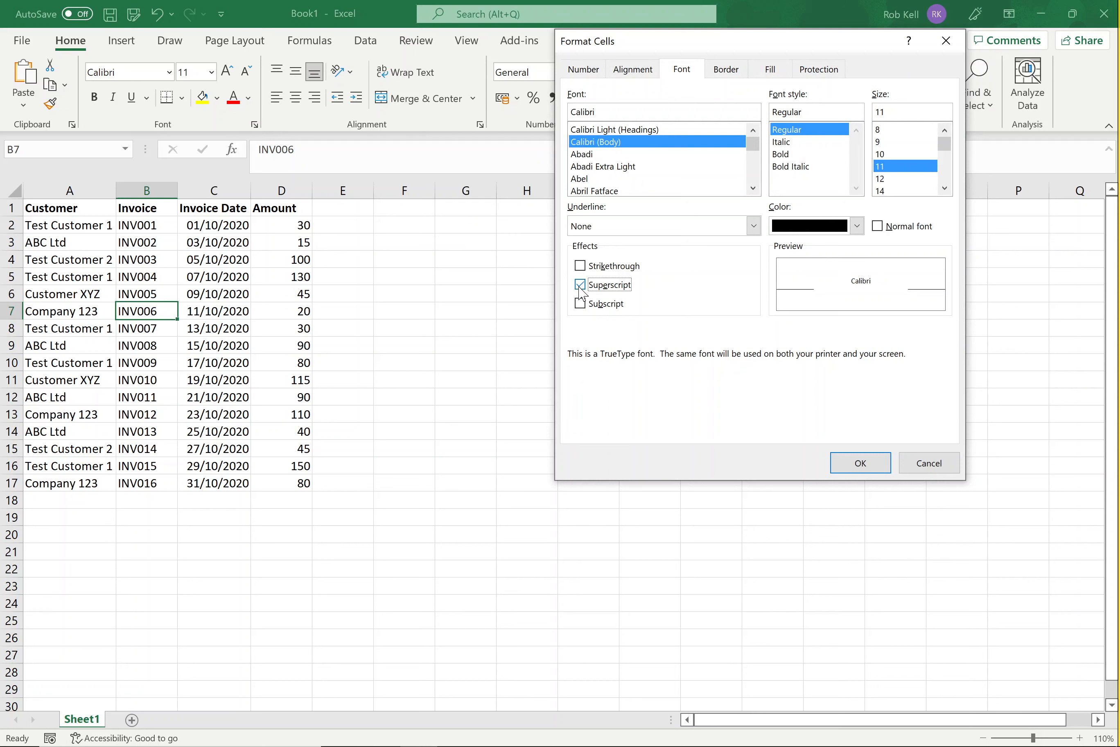
left_click(580, 303)
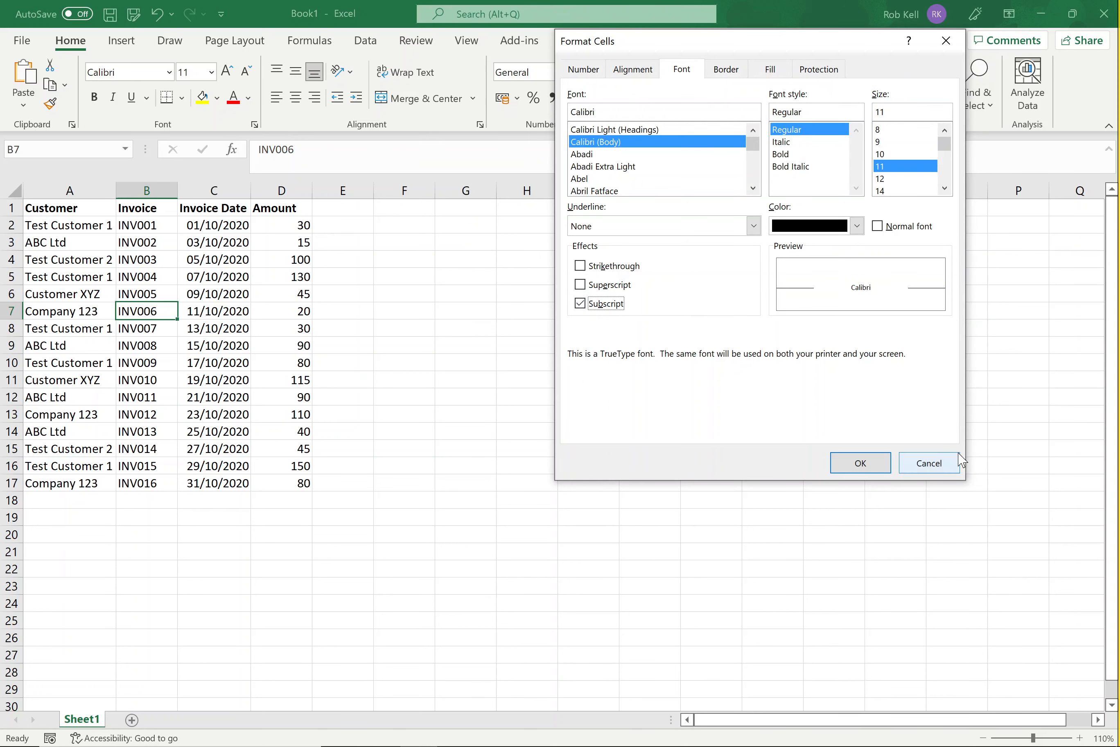
left_click(860, 464)
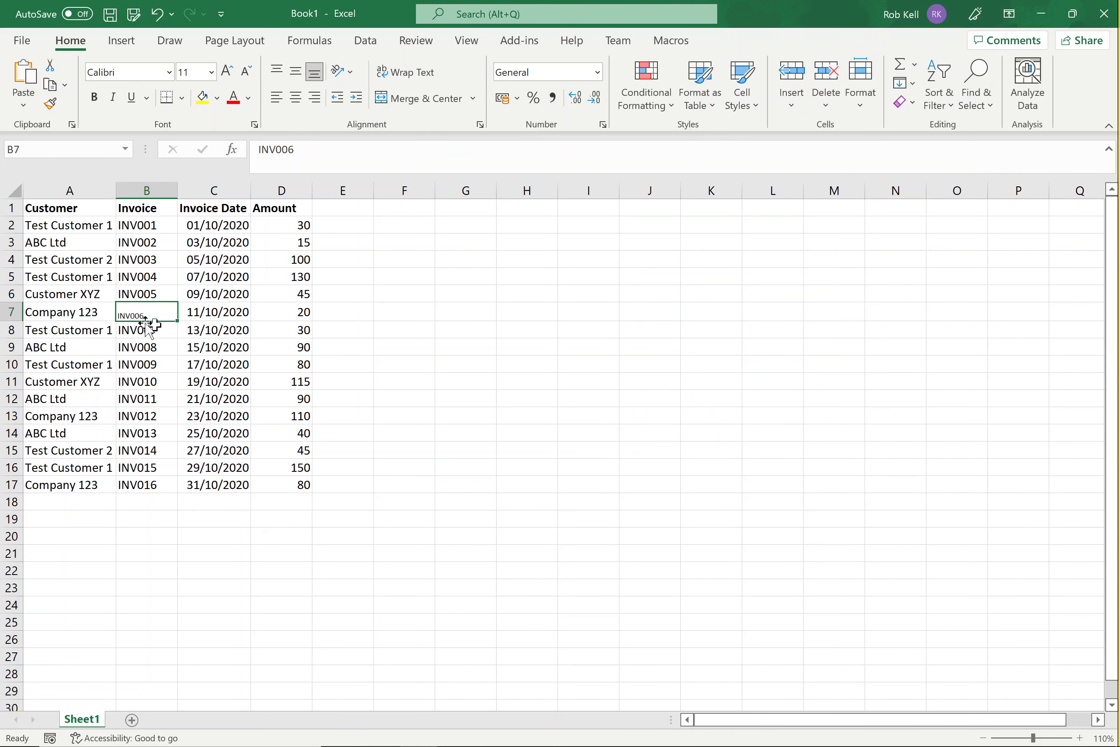
Step: Remove the Subscript font effect from cell B7
left_click(255, 124)
left_click(580, 303)
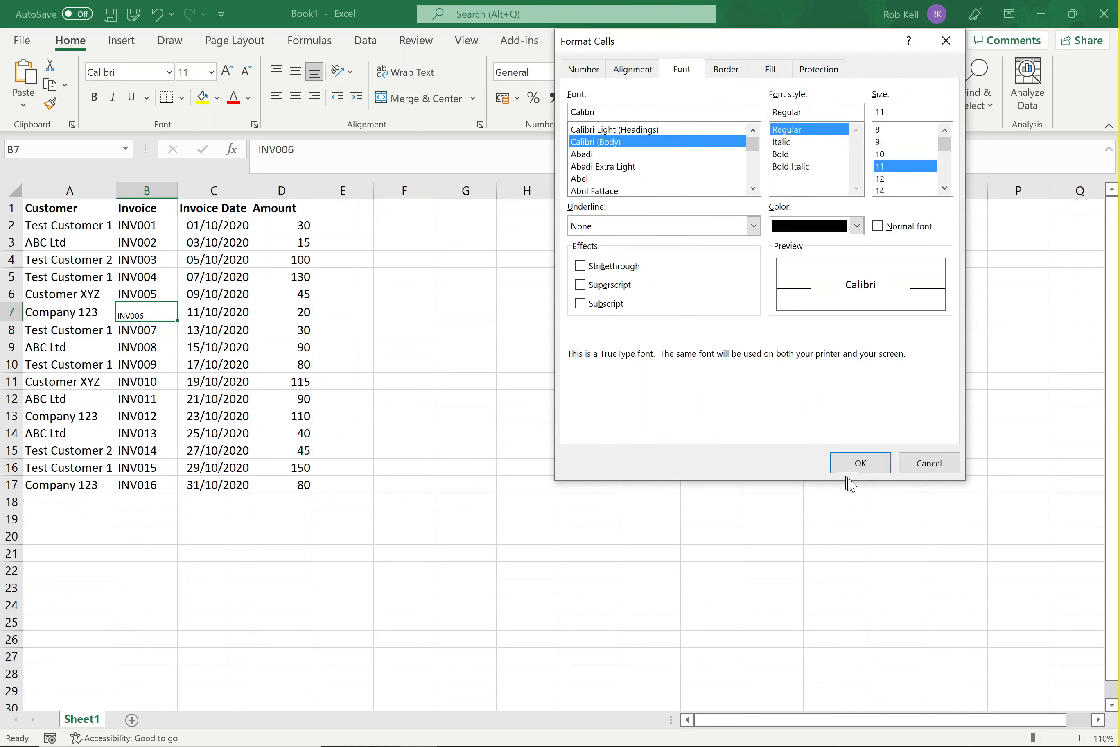
left_click(854, 463)
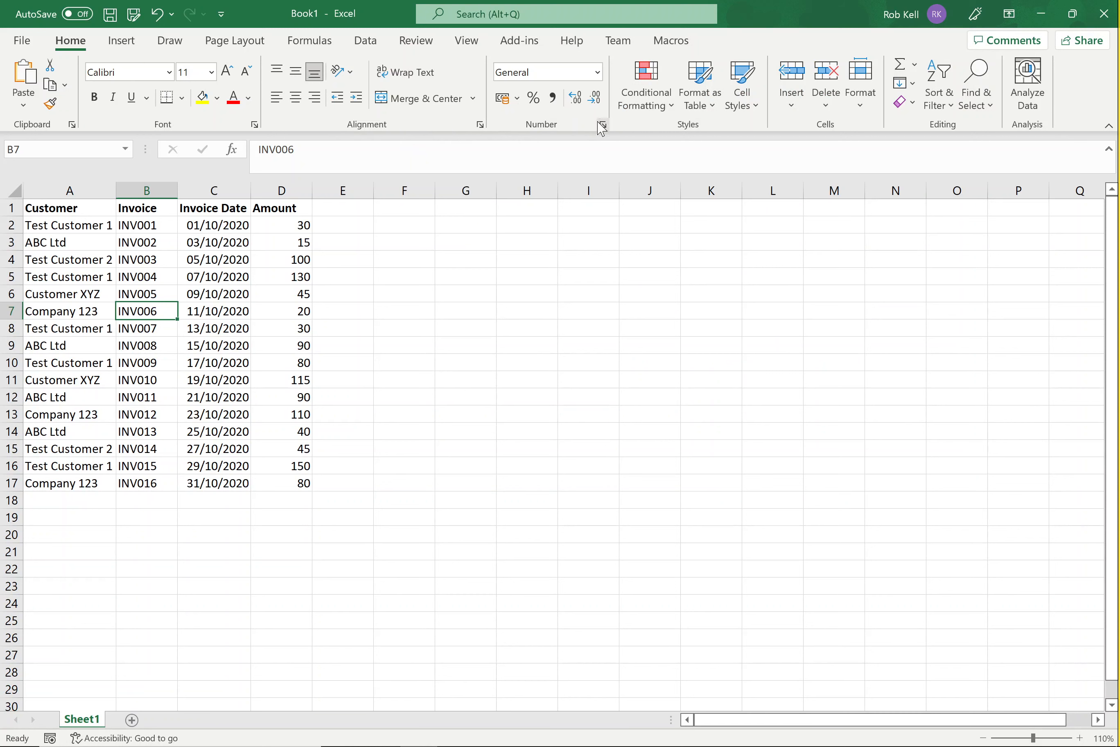
Step: View the Page Setup settings for the sheet and close them without making changes
left_click(237, 42)
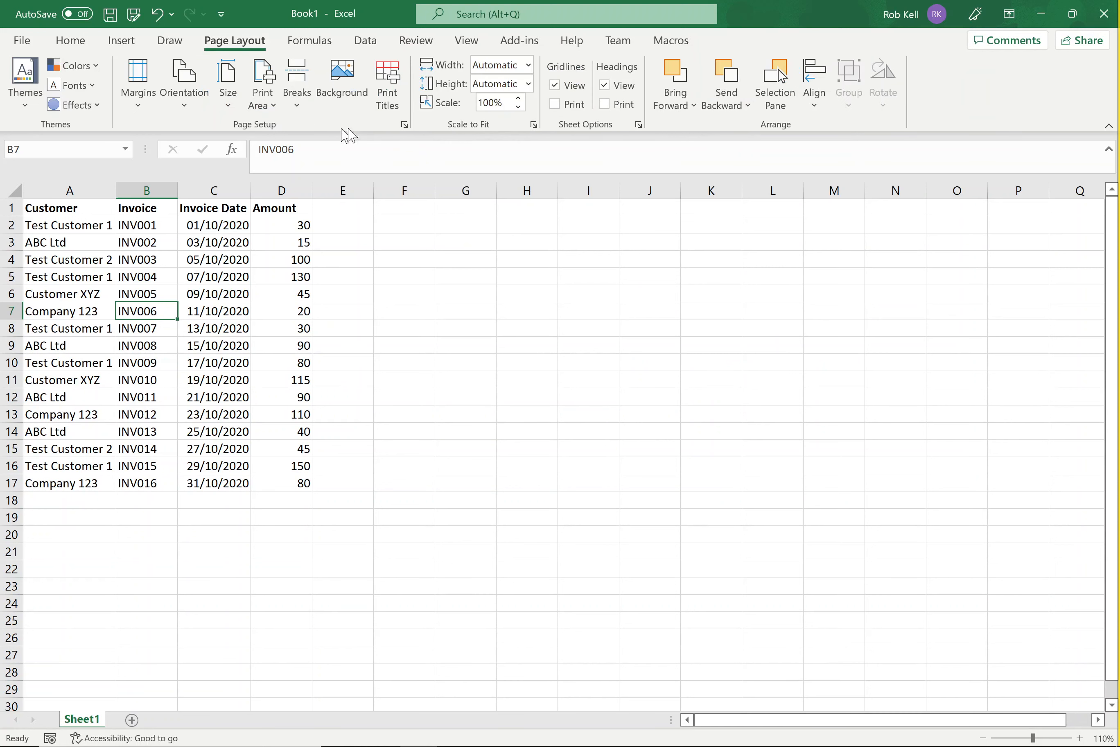
left_click(404, 125)
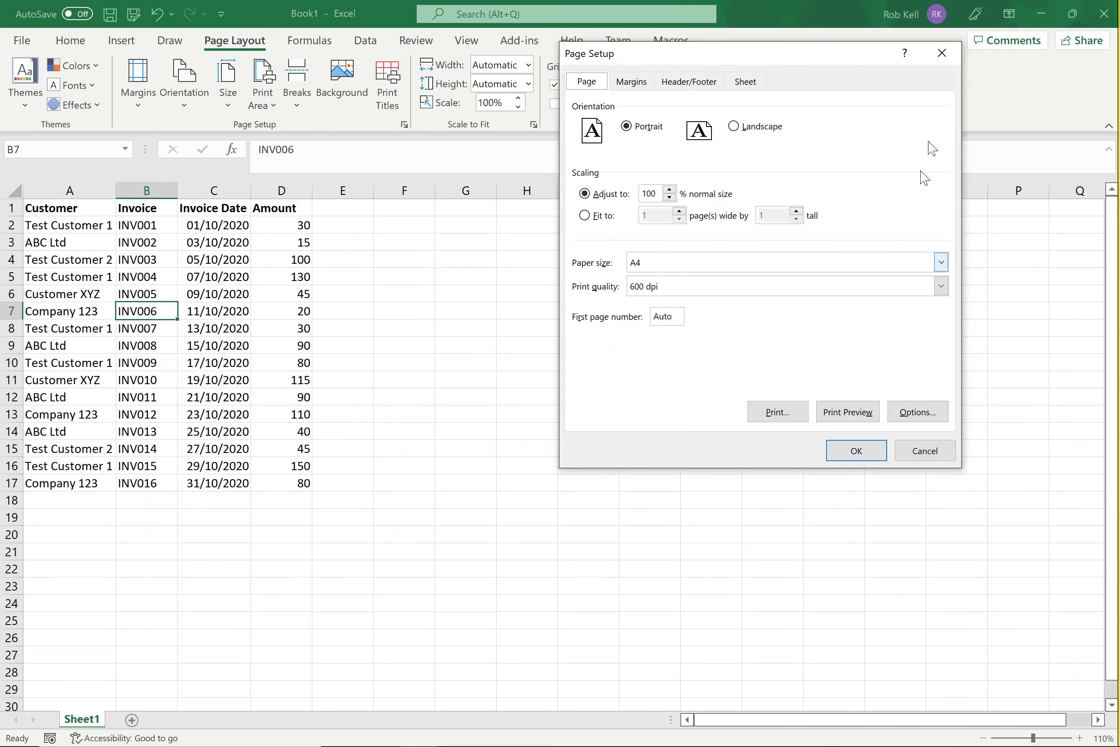
left_click(925, 450)
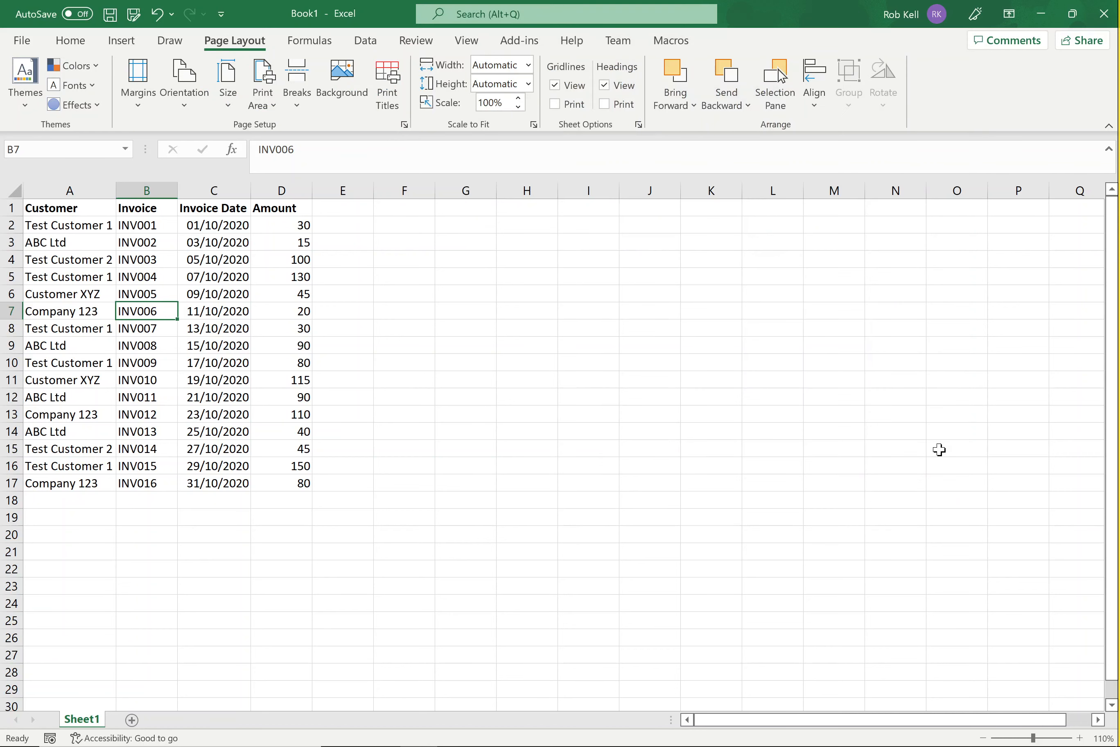
Step: Open the ribbon customization options and examine the commands in the Home tab's Clipboard group
left_click(75, 46)
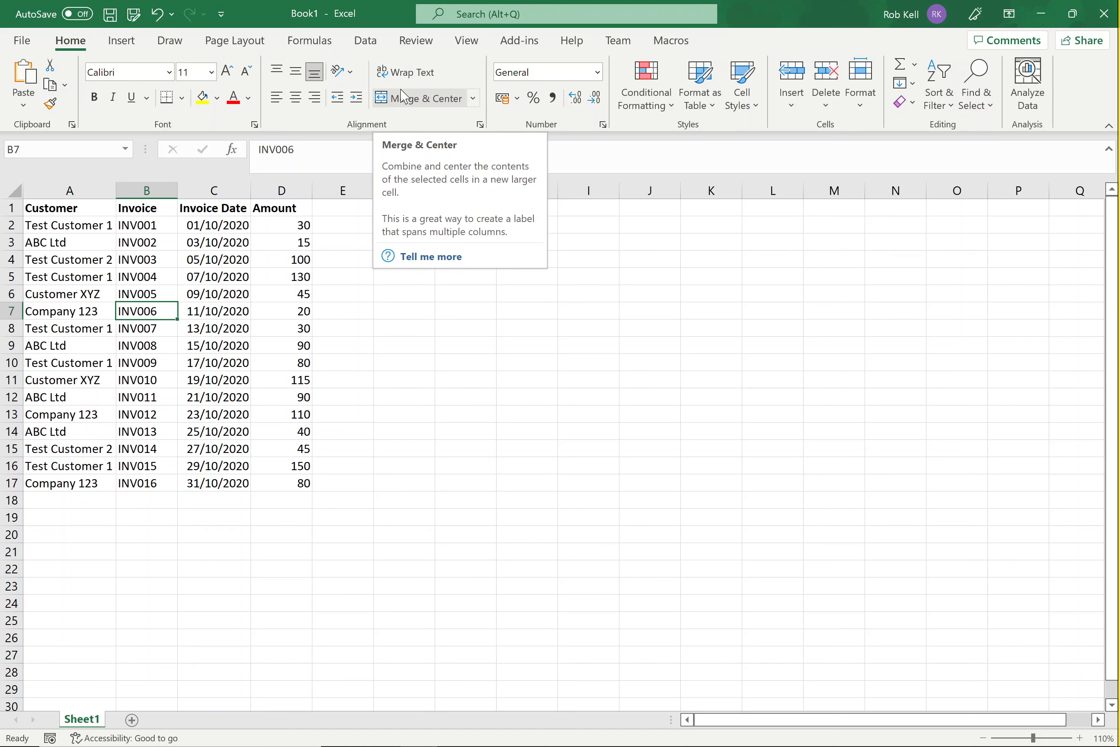
left_click(20, 42)
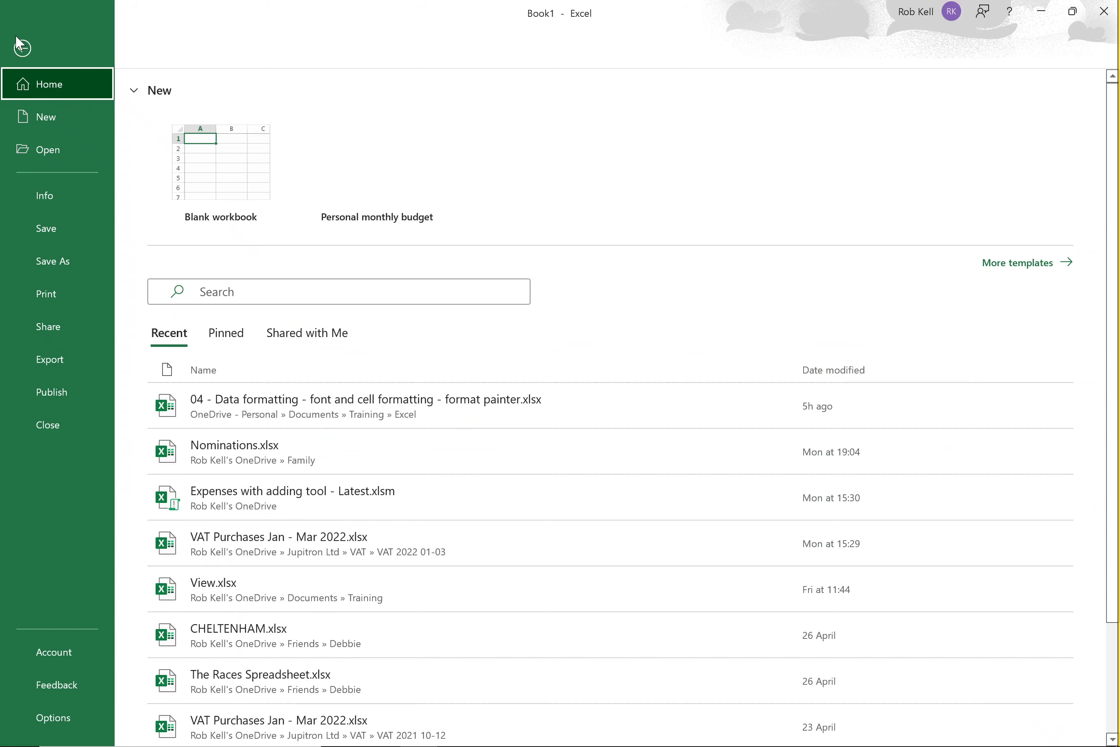
left_click(55, 728)
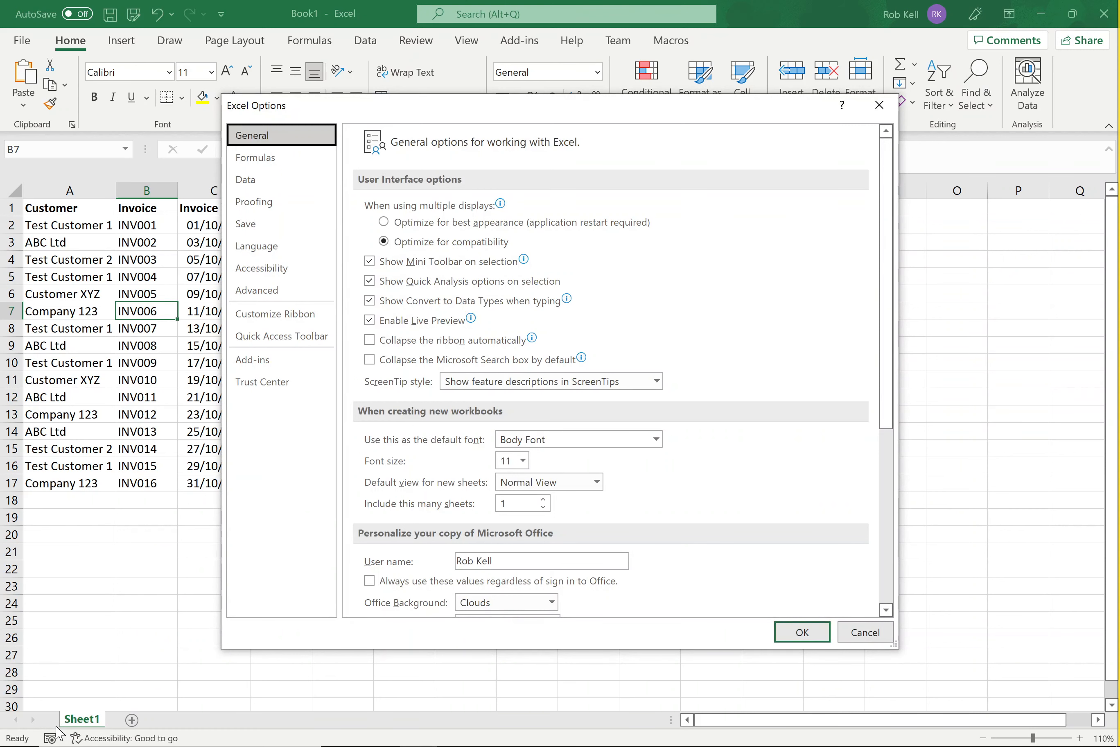
left_click(282, 318)
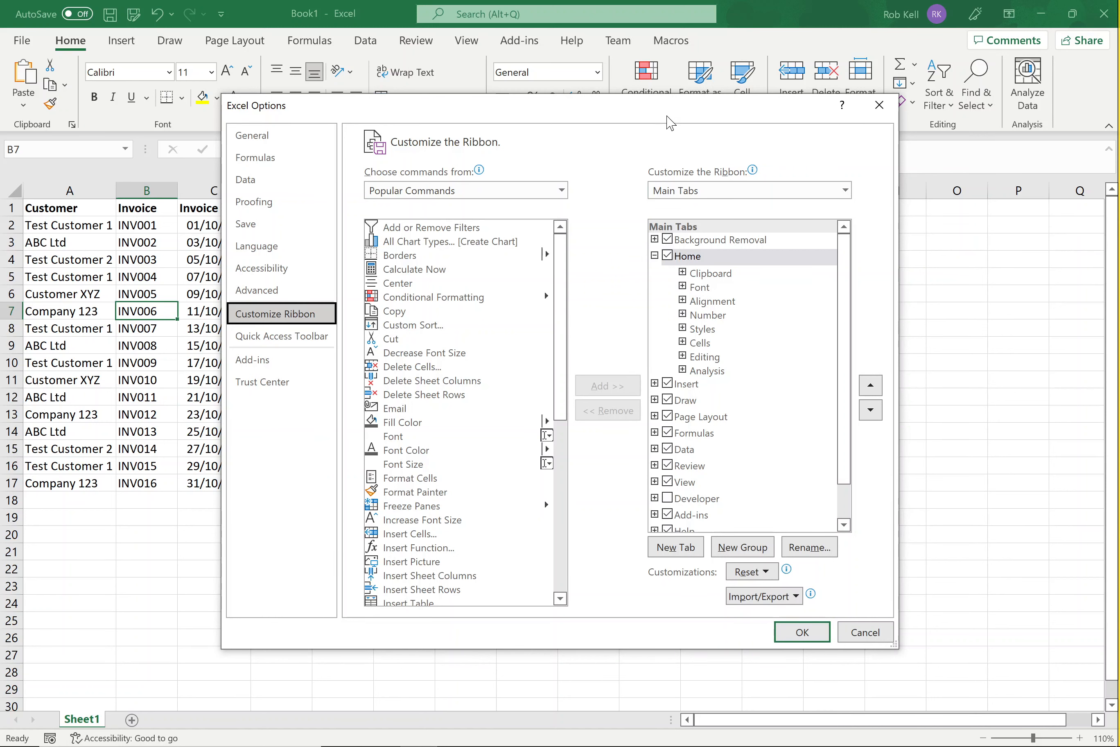
left_click_drag(668, 116, 652, 149)
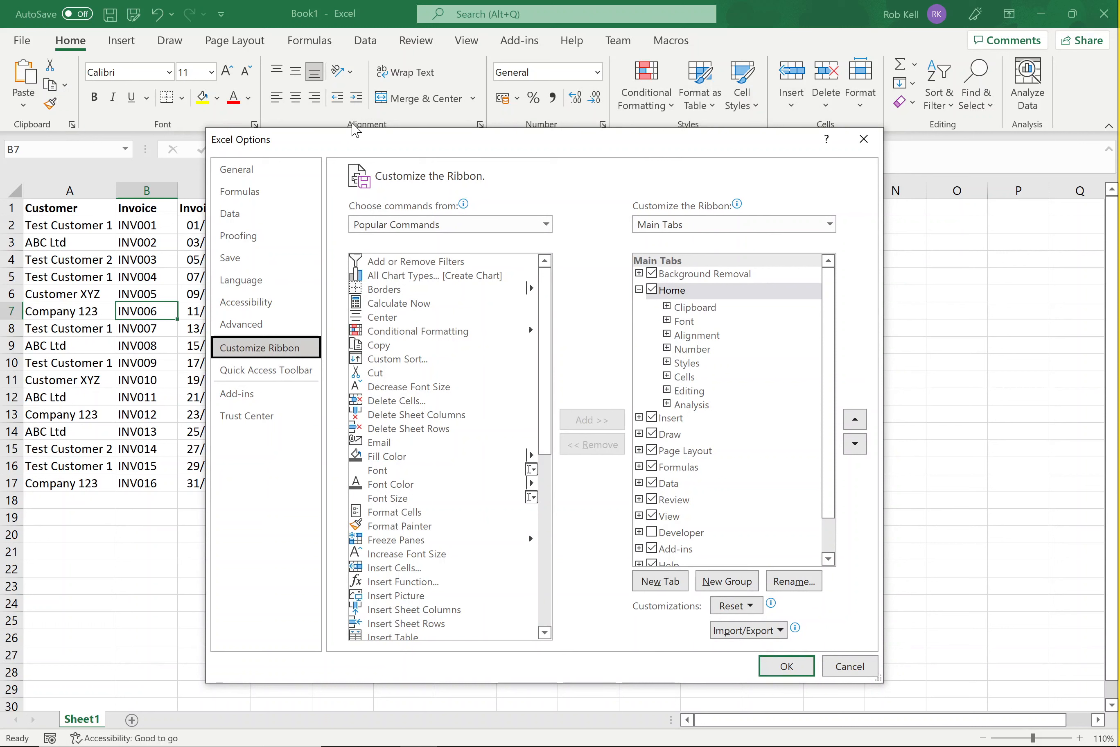
left_click(667, 306)
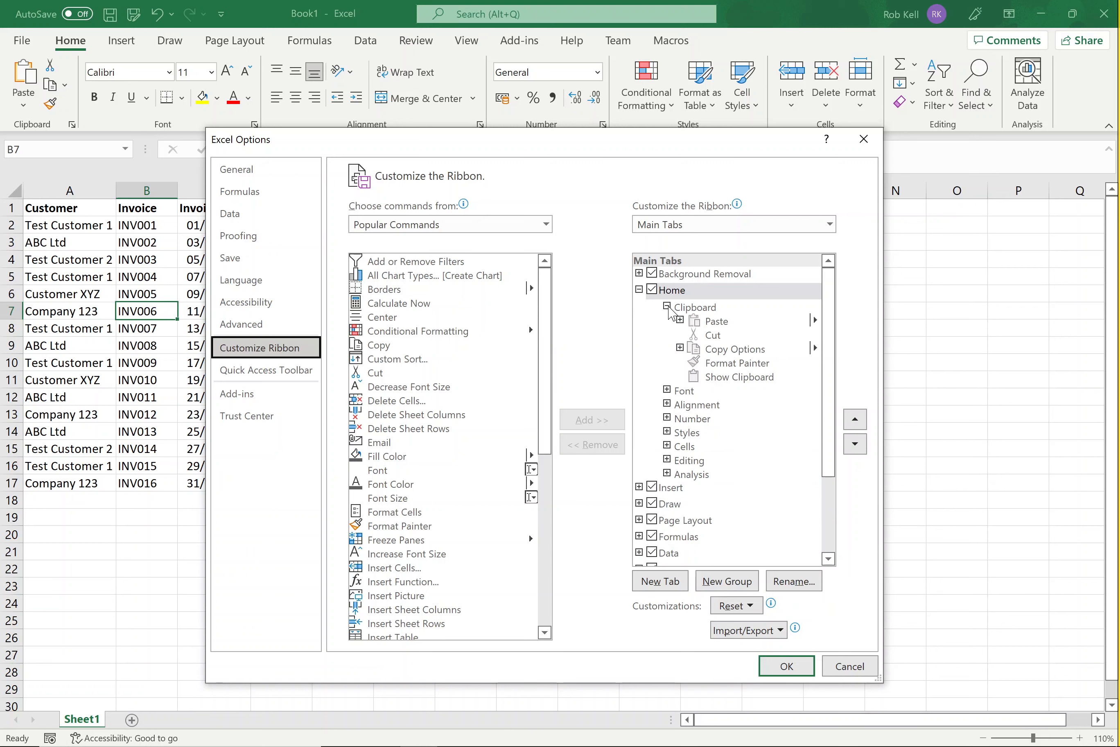
left_click(667, 307)
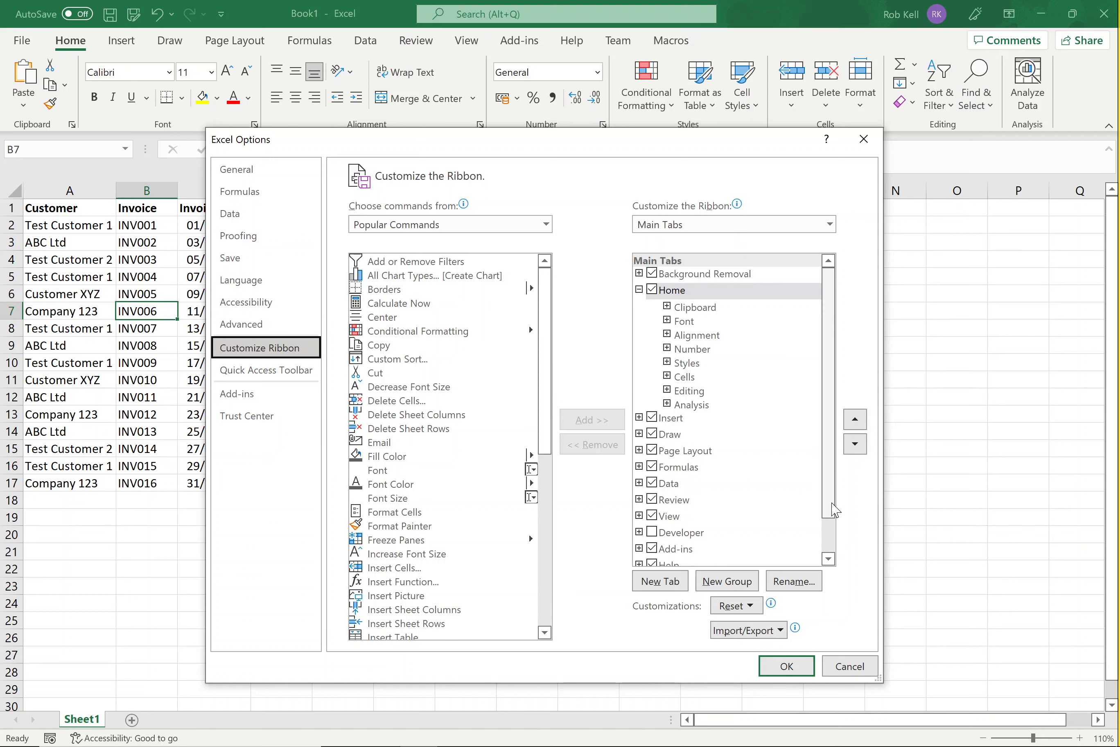
Step: Add a custom group at the end of the Home ribbon tab and name it Most Used
left_click(726, 582)
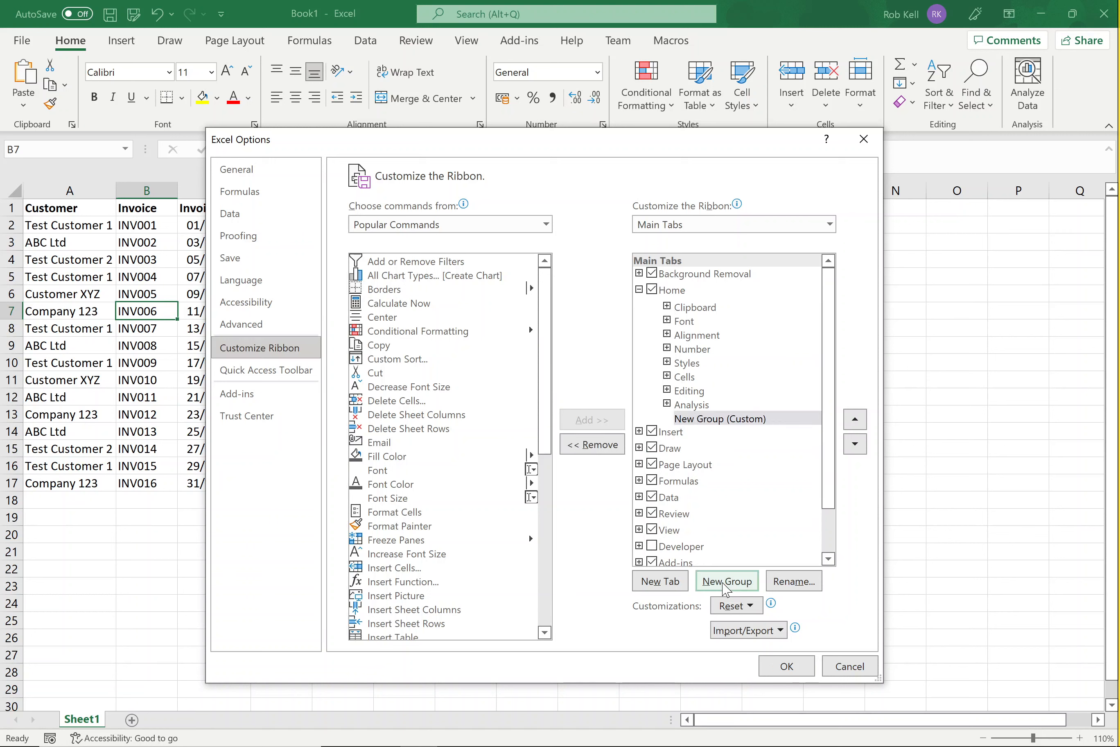
left_click(793, 584)
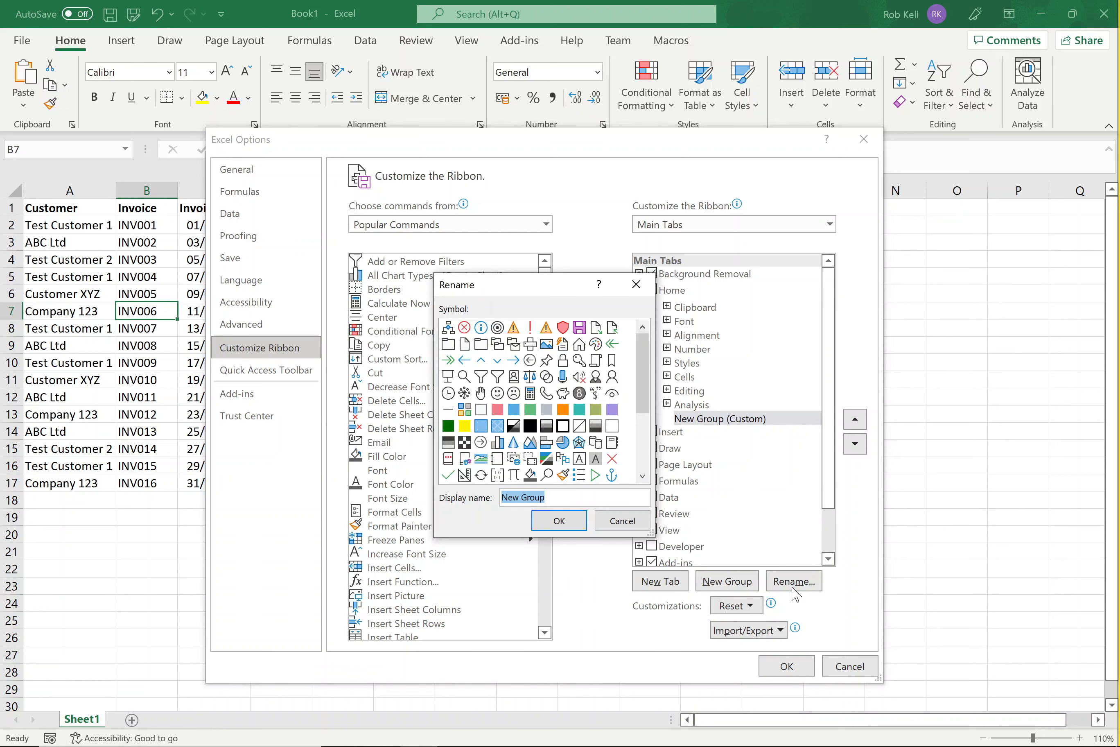
type("Most Used")
left_click(563, 522)
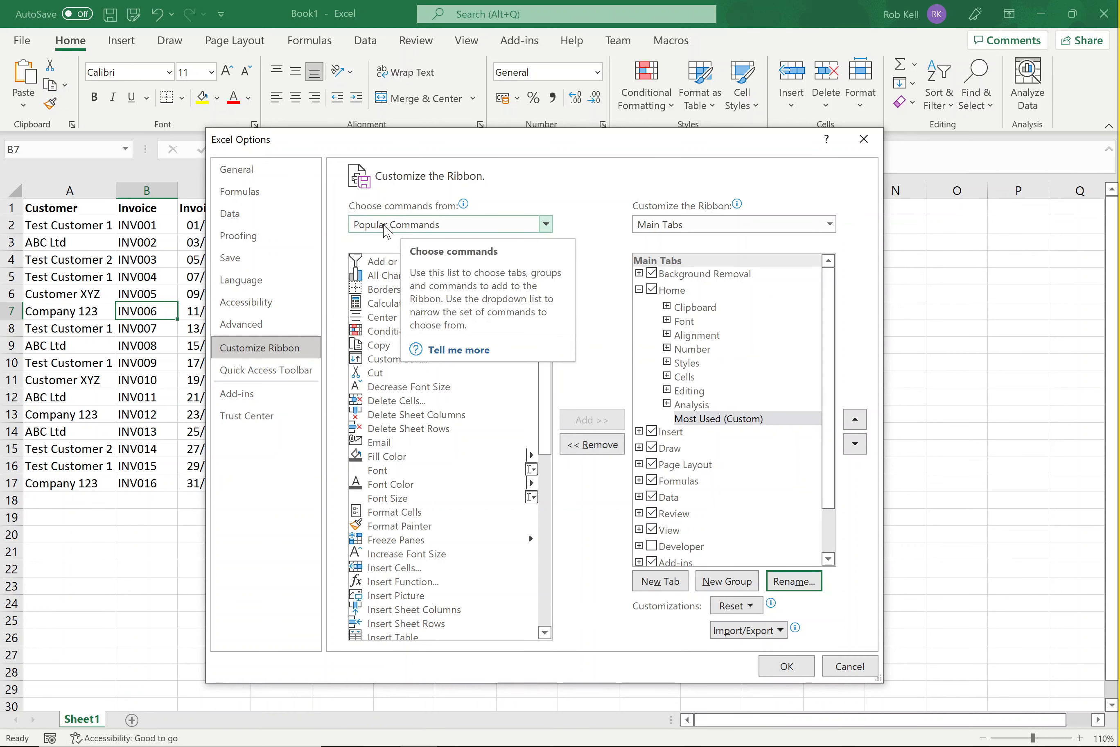
Step: Add the Subscript and Superscript commands from All Commands to the Most Used group and apply the customization
left_click(547, 226)
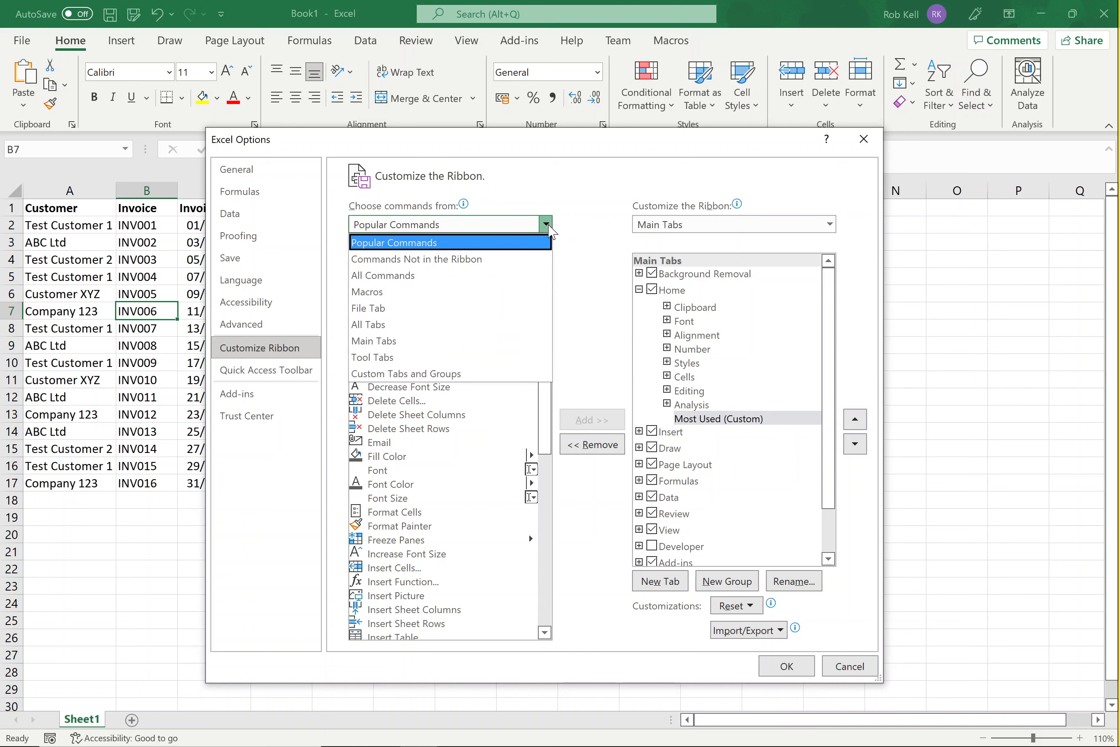
left_click(482, 282)
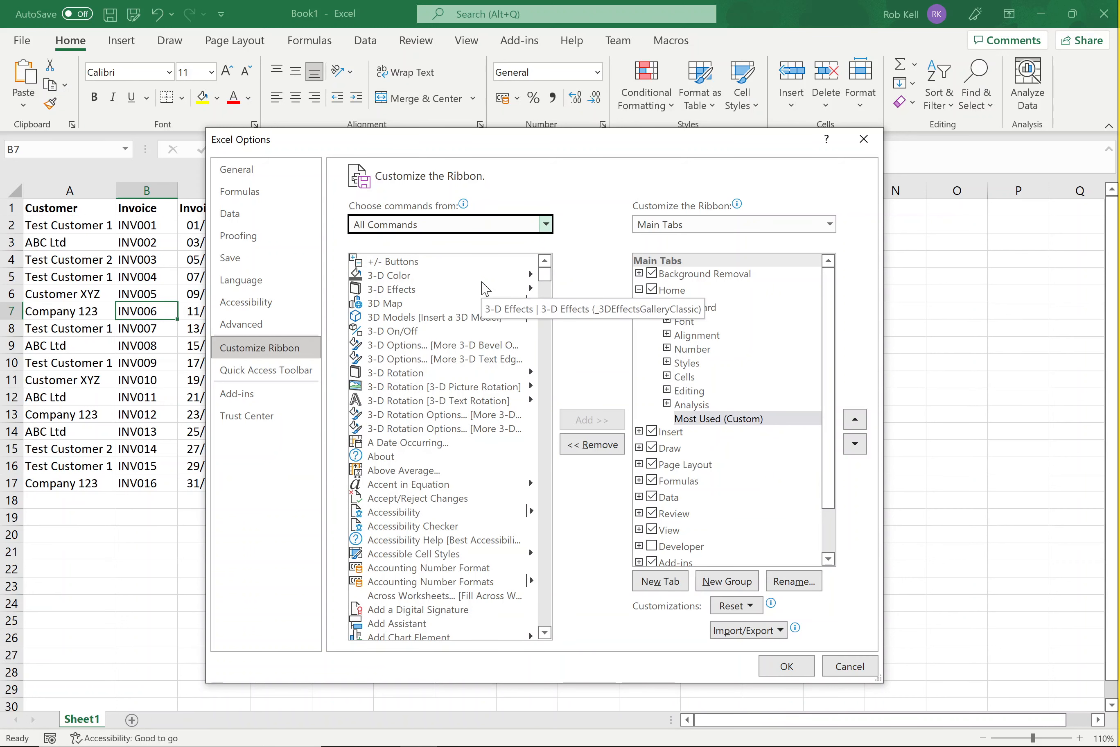
left_click_drag(546, 274, 546, 567)
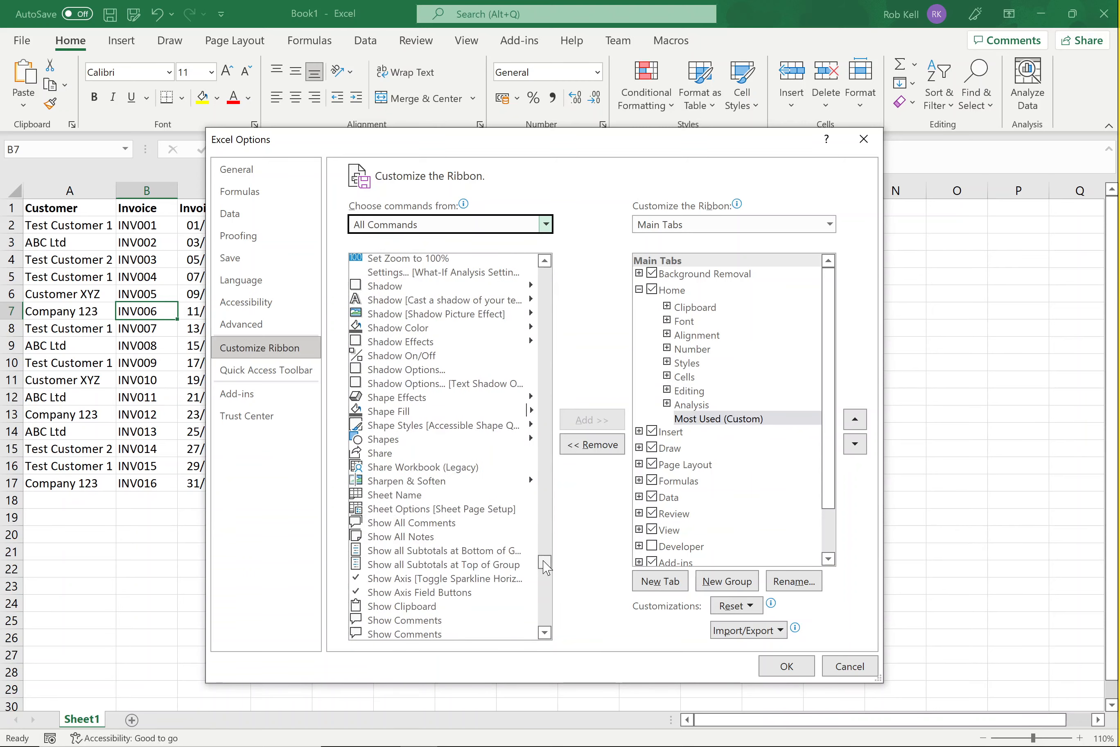
left_click(545, 597)
left_click(546, 598)
left_click(545, 624)
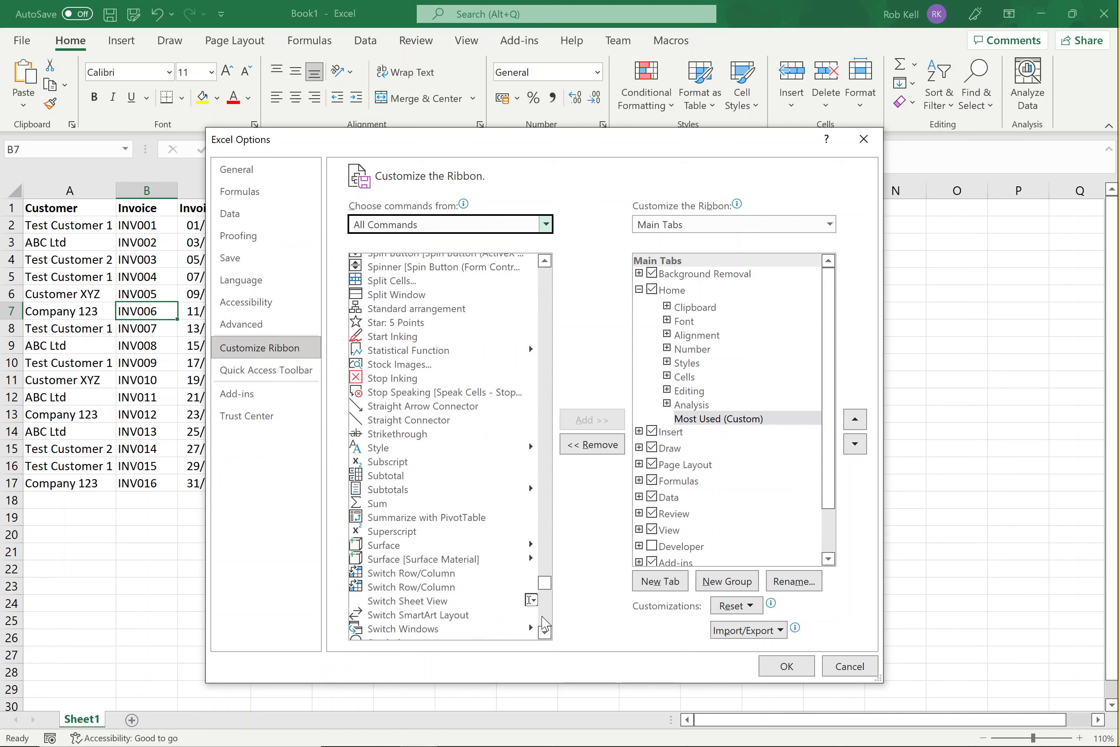
left_click(388, 463)
left_click(585, 424)
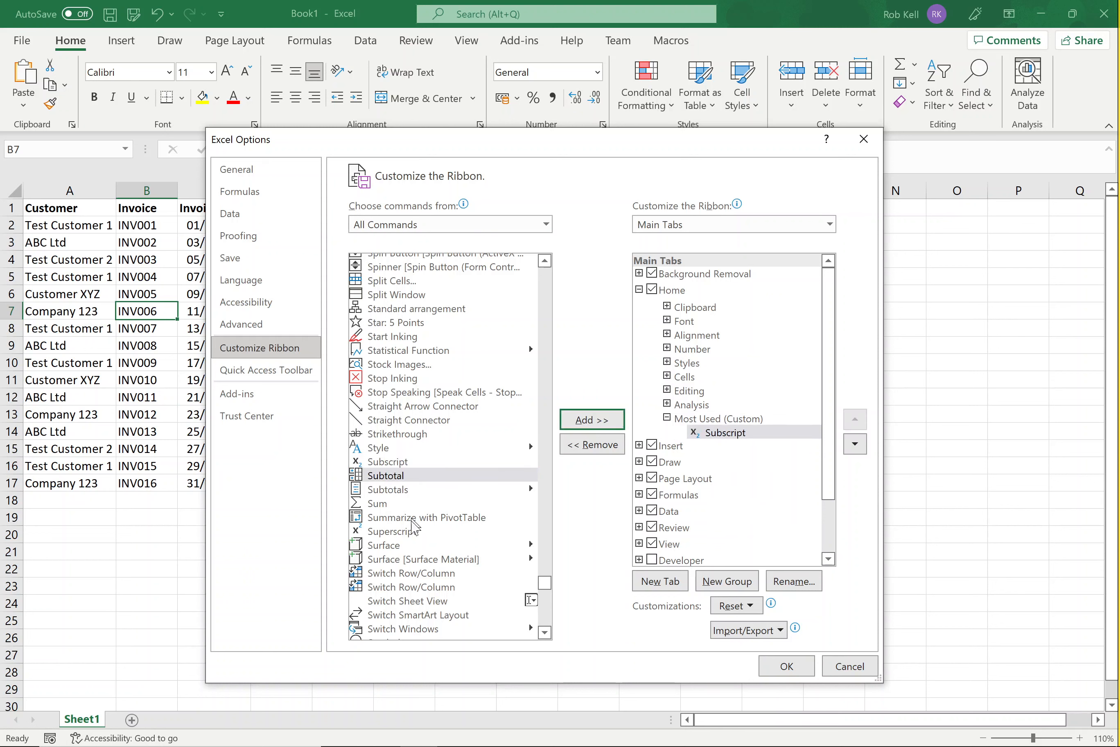
left_click(411, 533)
left_click(592, 420)
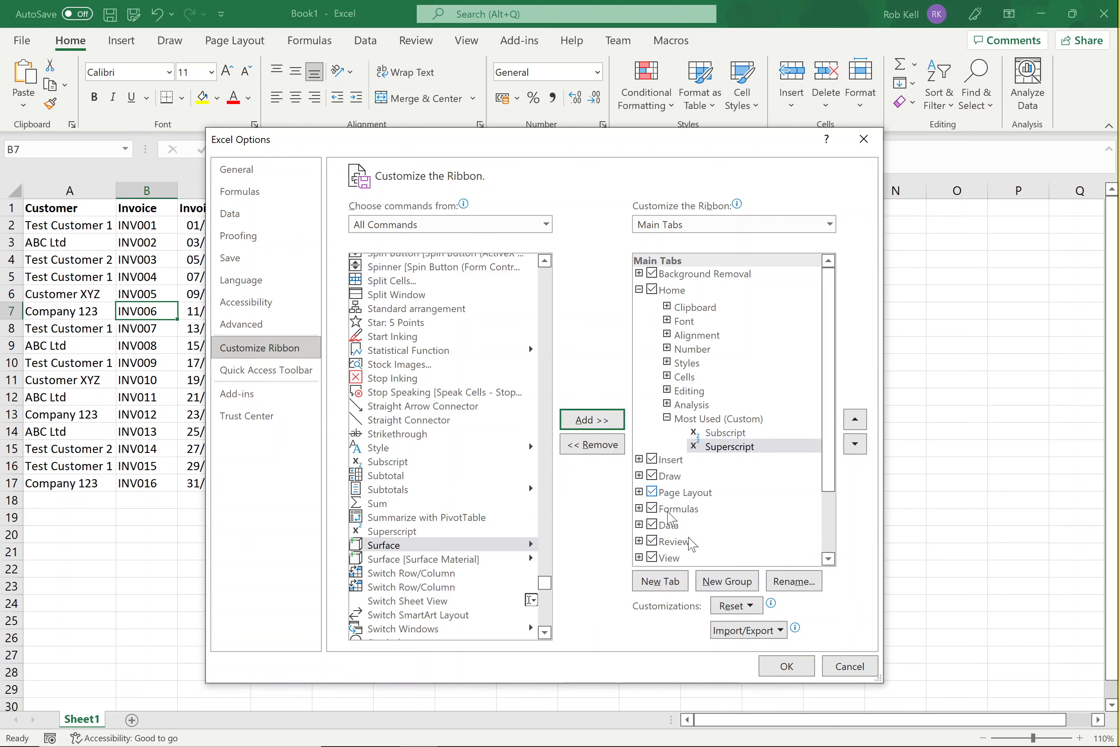
left_click(787, 666)
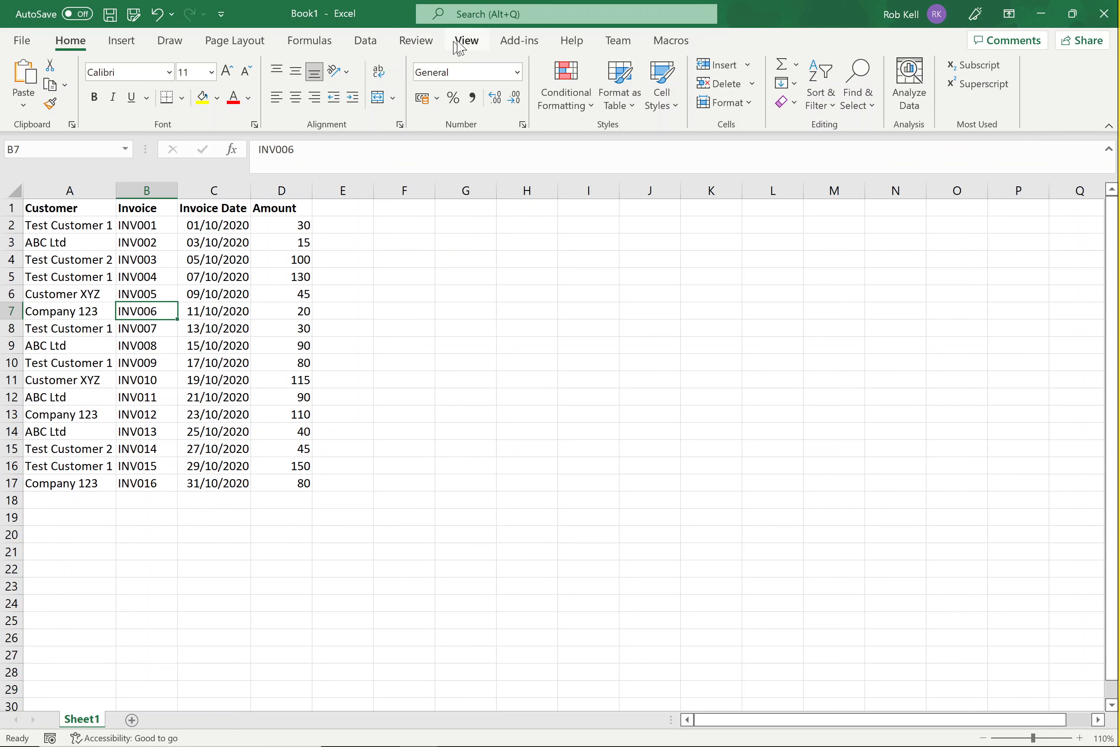
left_click(477, 46)
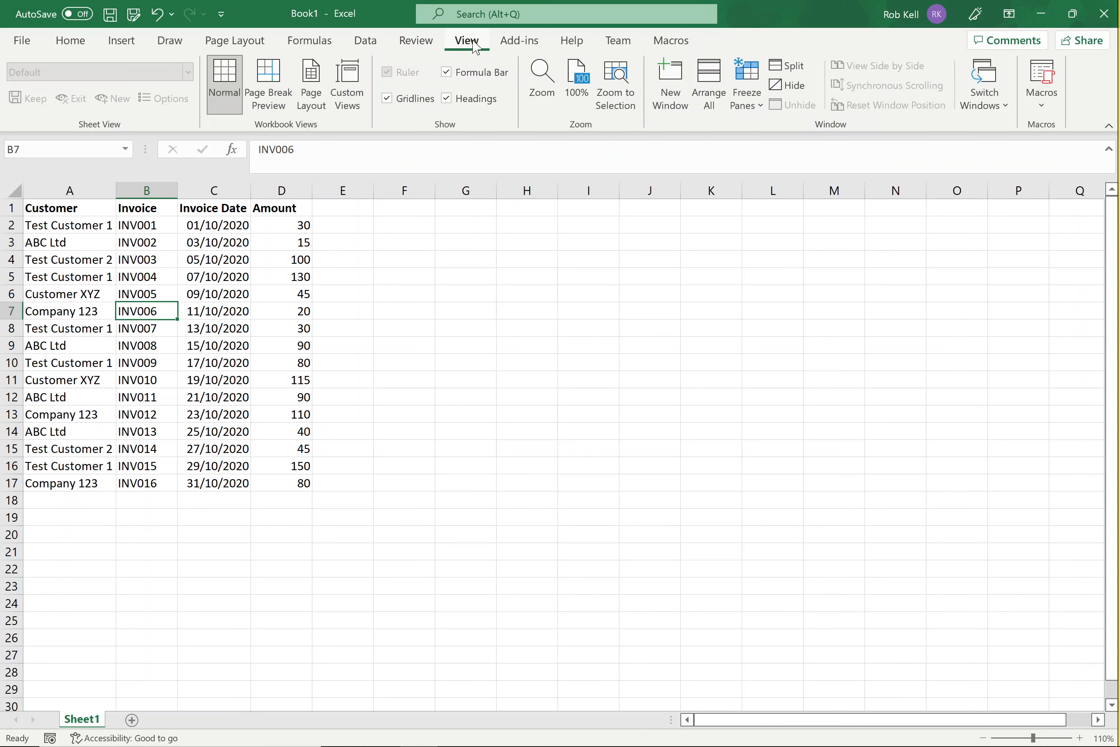
left_click(416, 41)
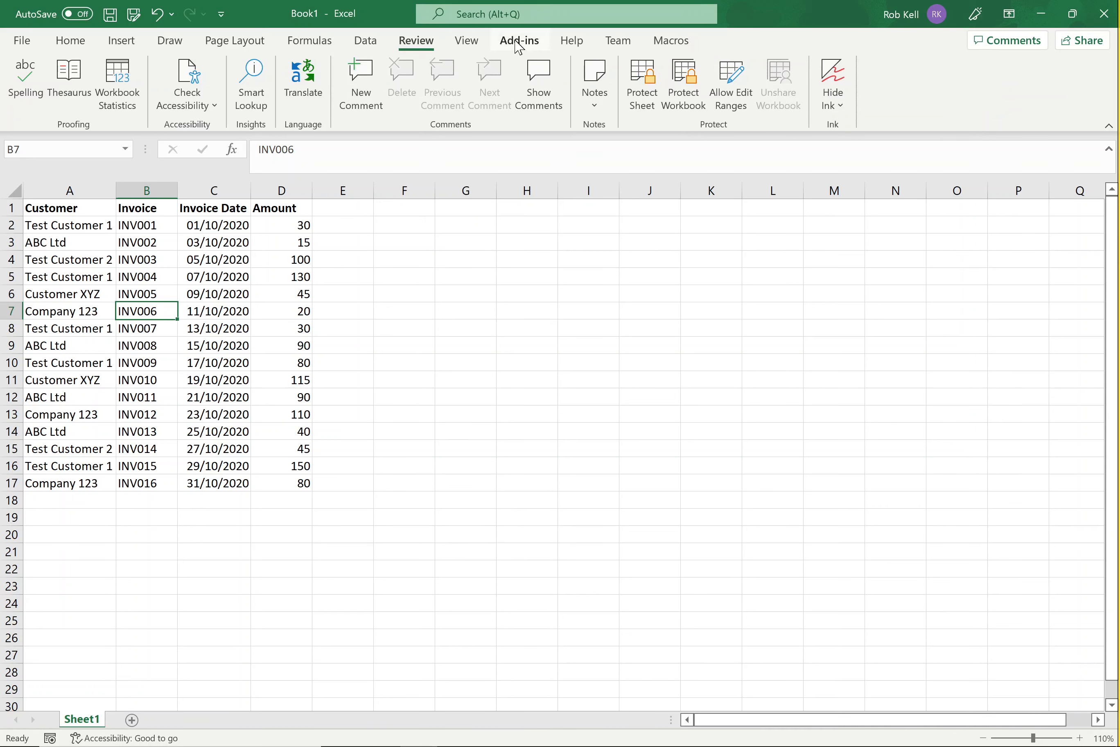
left_click(70, 44)
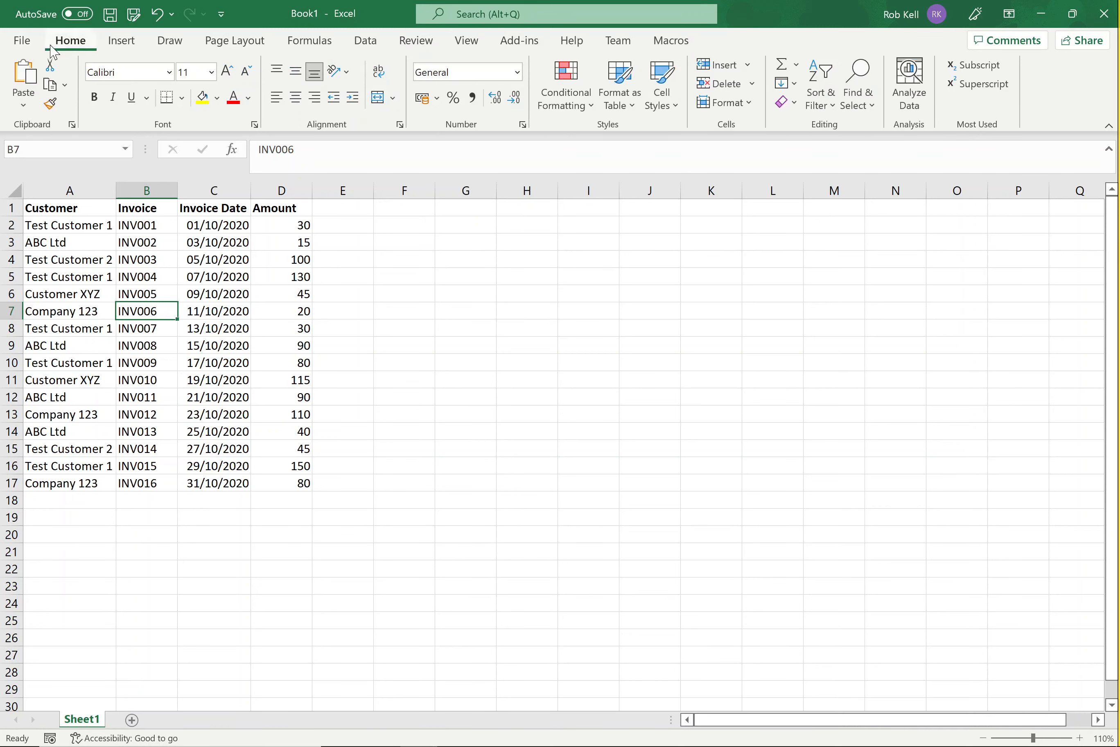
Step: Remove the custom Most Used group from the Home ribbon tab and apply the change
left_click(22, 41)
left_click(32, 720)
left_click(275, 313)
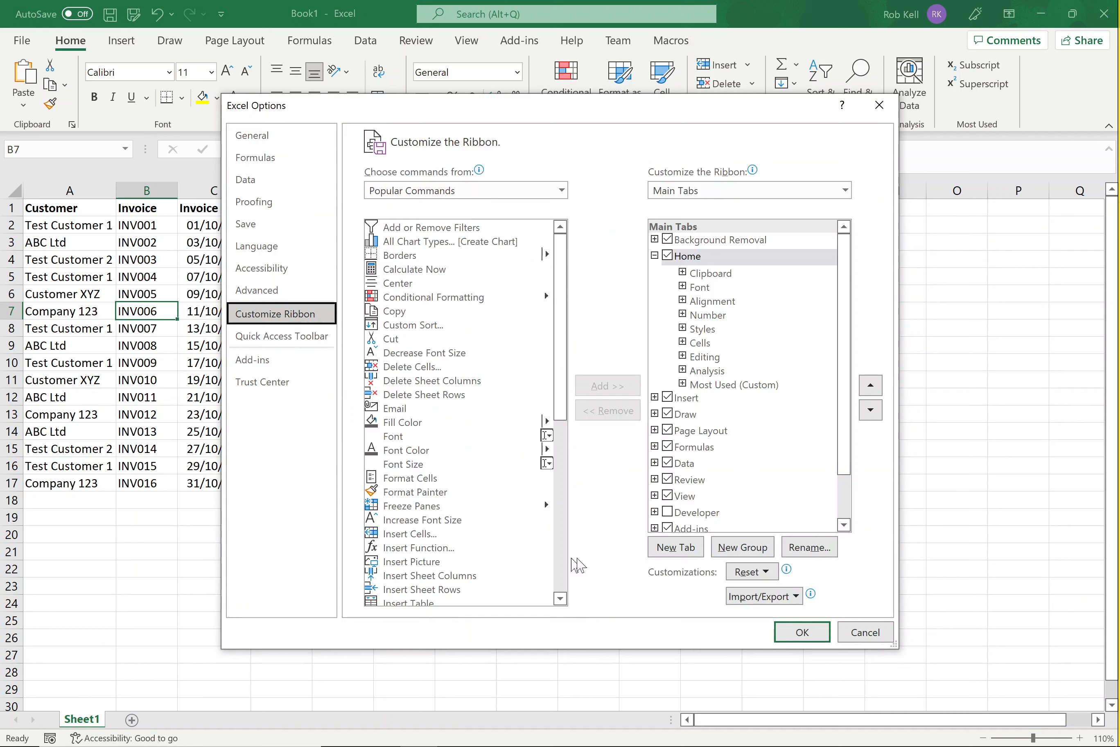
left_click(713, 385)
left_click(619, 415)
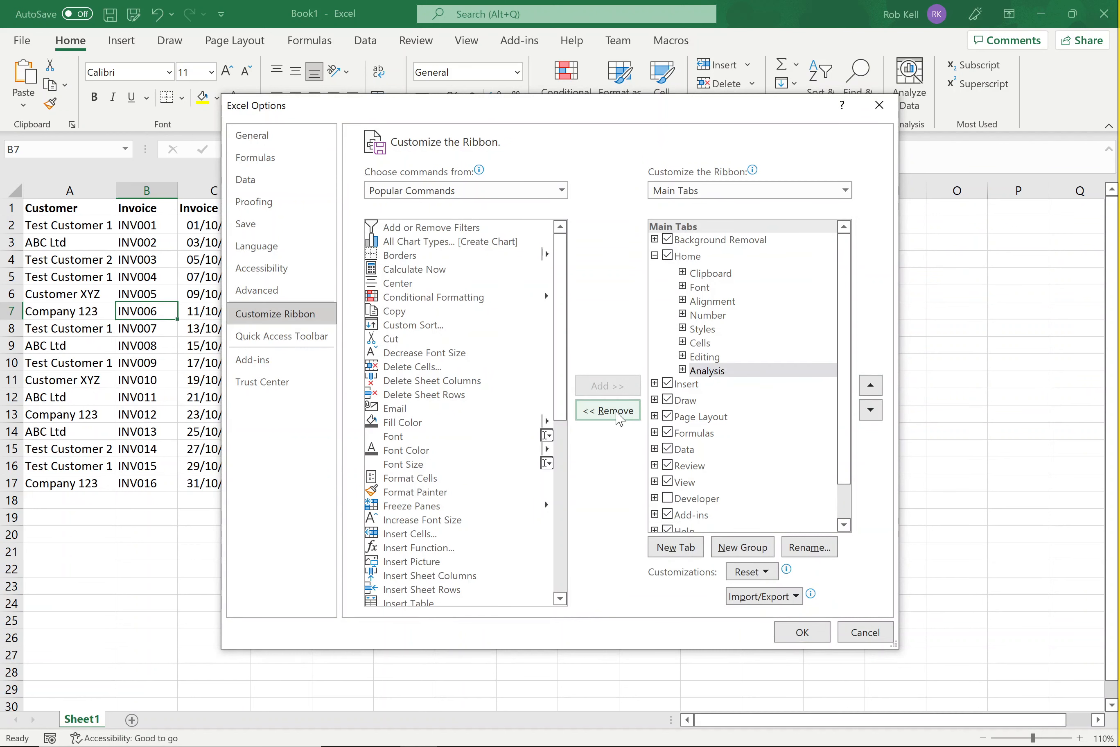
left_click(802, 631)
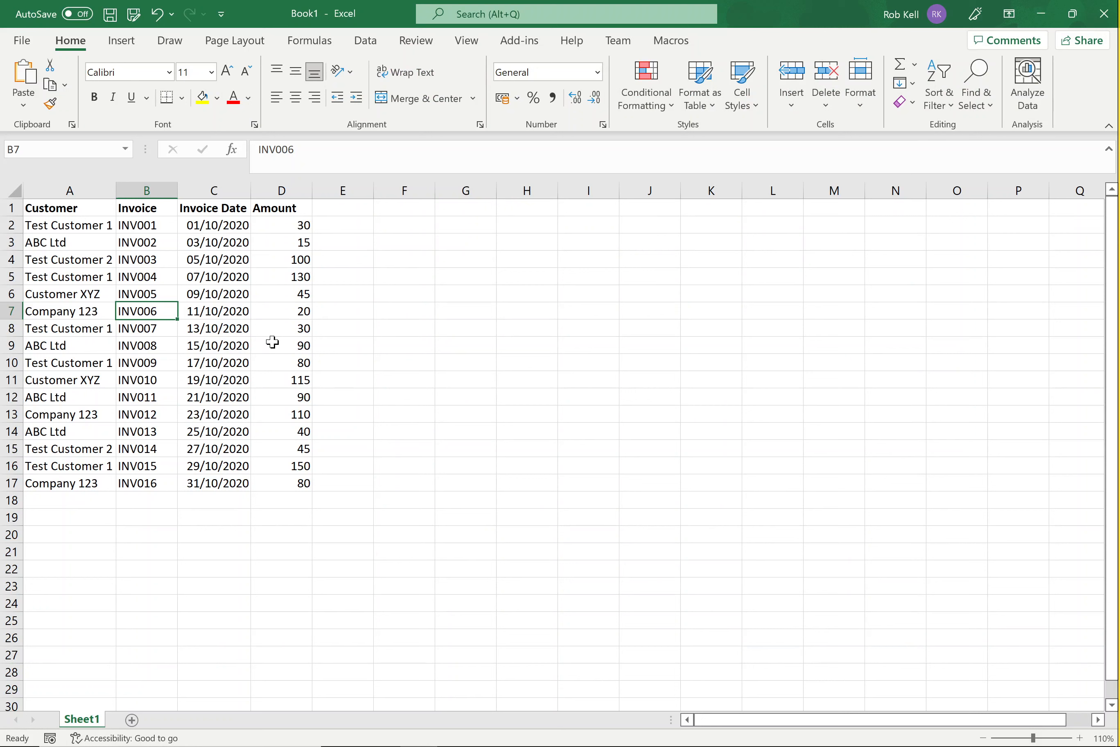
Step: Enable the Developer tab in the ribbon customization options and view its commands on the ribbon
left_click(22, 42)
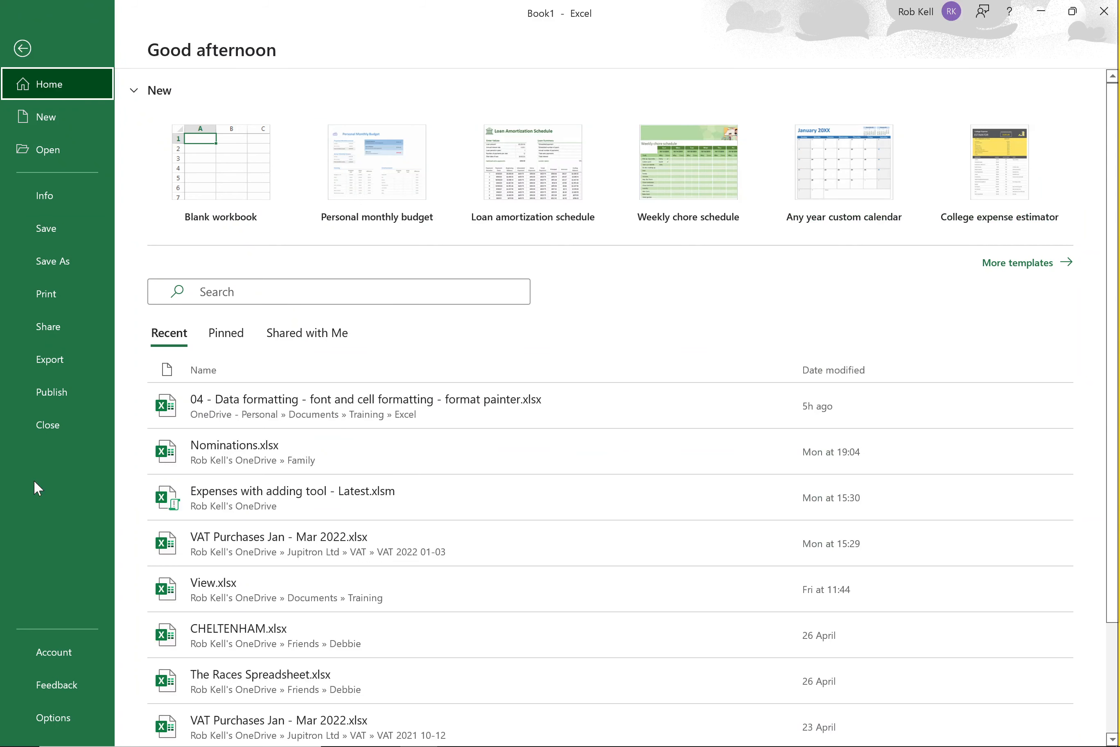
left_click(54, 719)
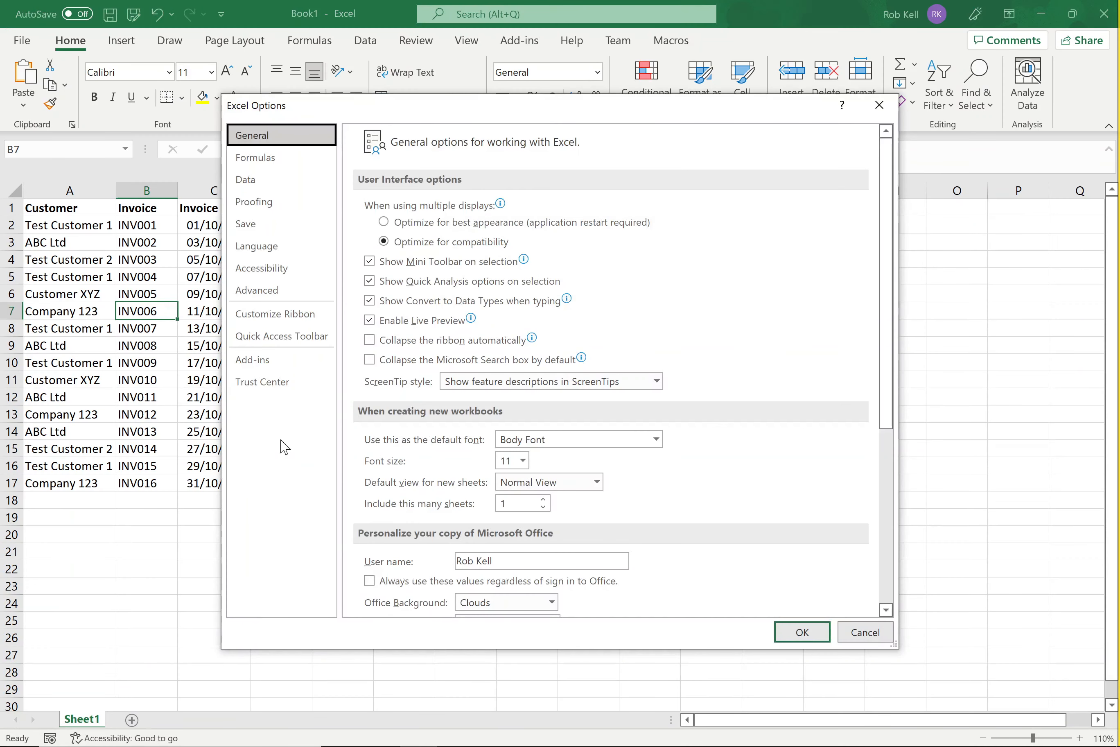
left_click(275, 314)
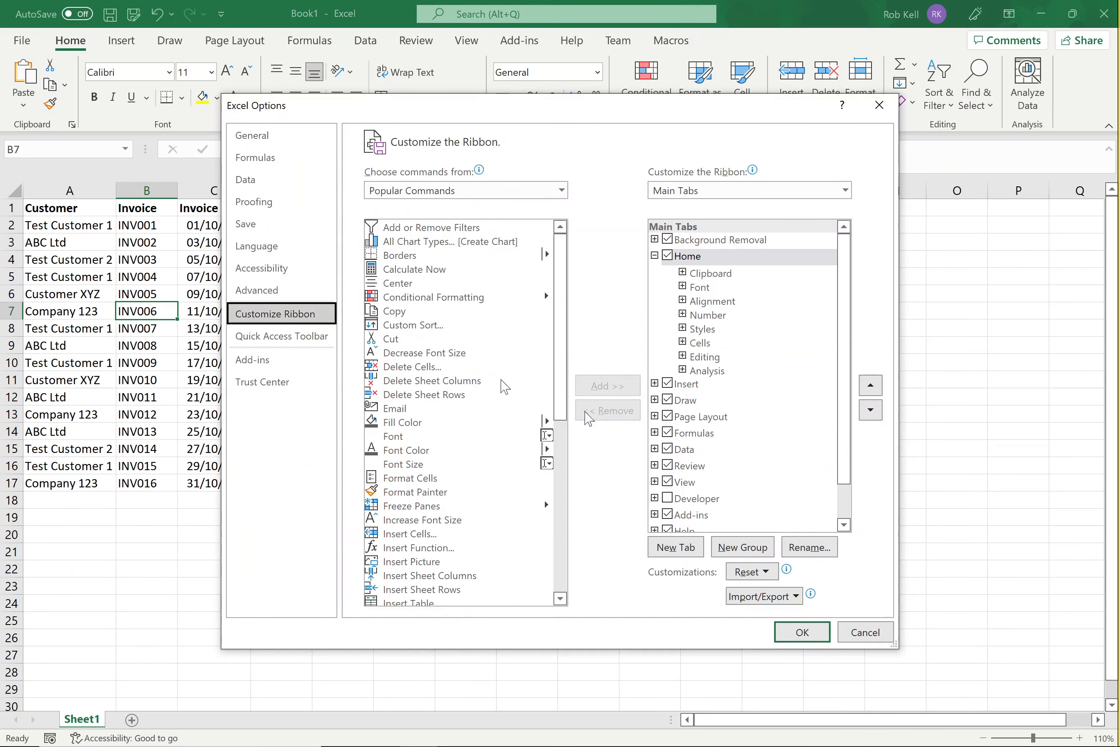
left_click(845, 502)
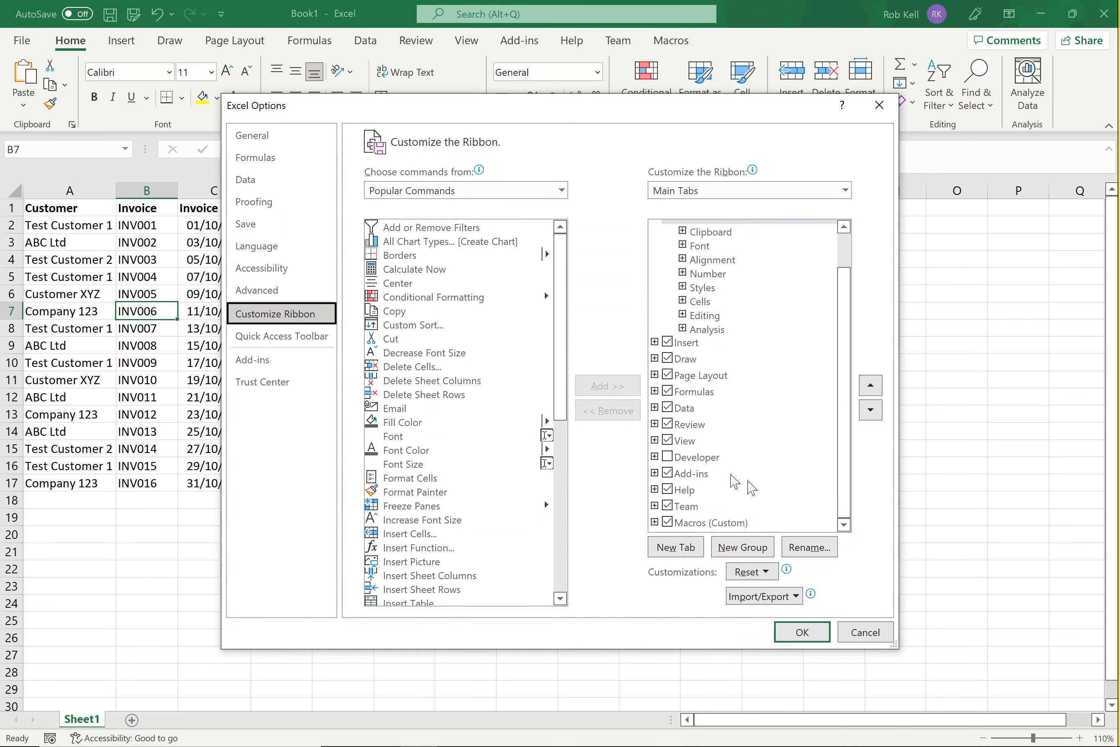
left_click(670, 457)
left_click(795, 634)
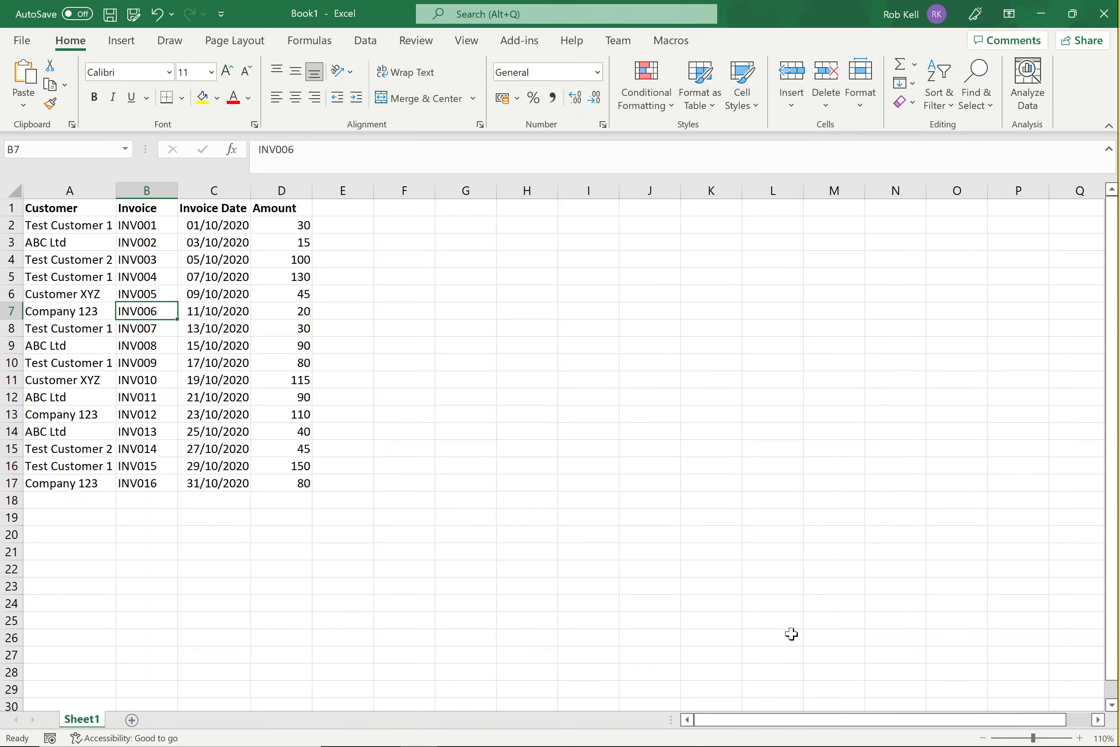
left_click(529, 43)
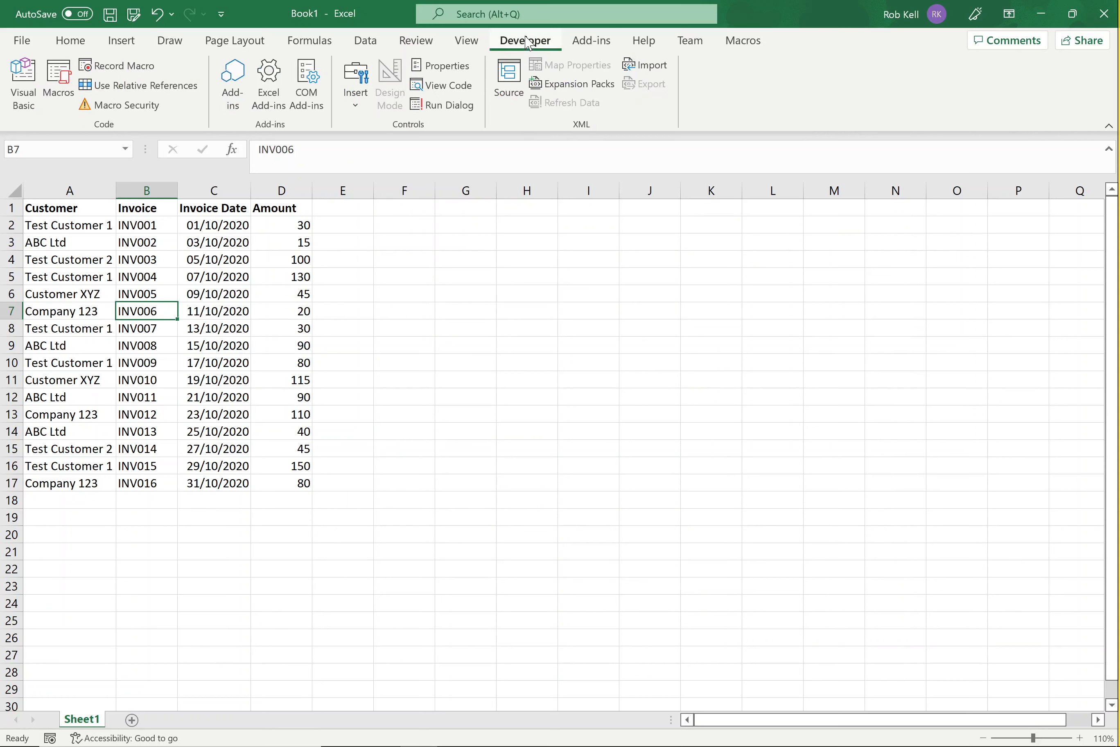
left_click(71, 41)
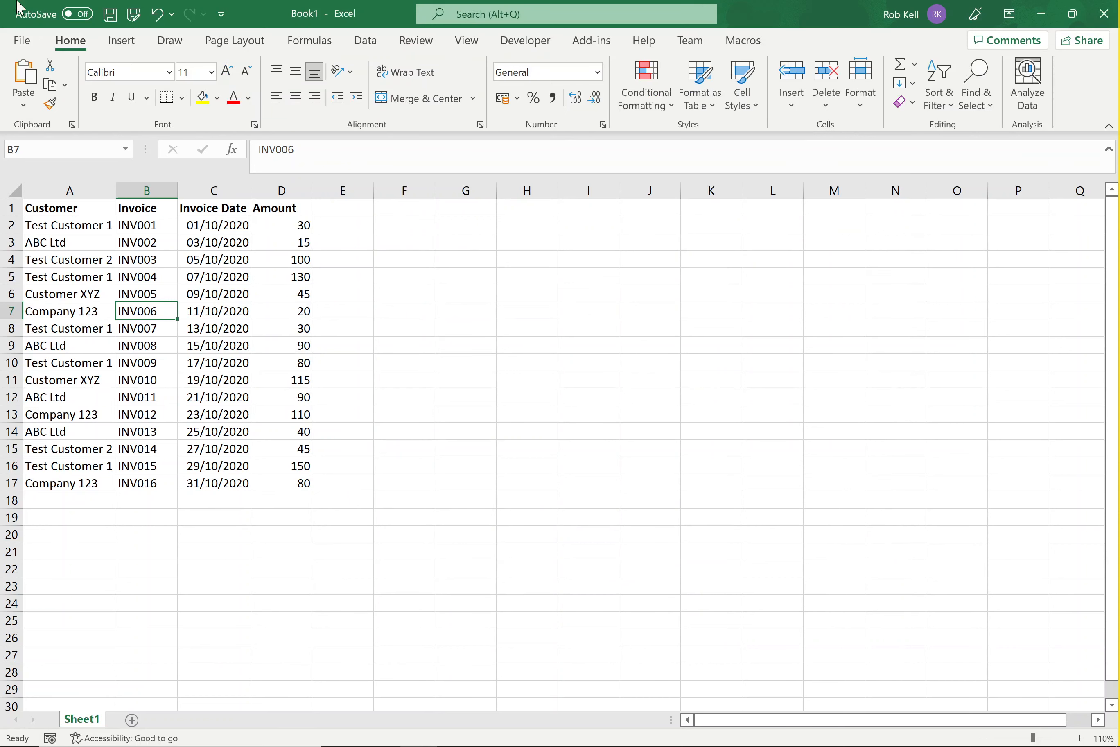
Step: Examine the Tool Tabs list in the ribbon customization options and close the options without saving
left_click(22, 41)
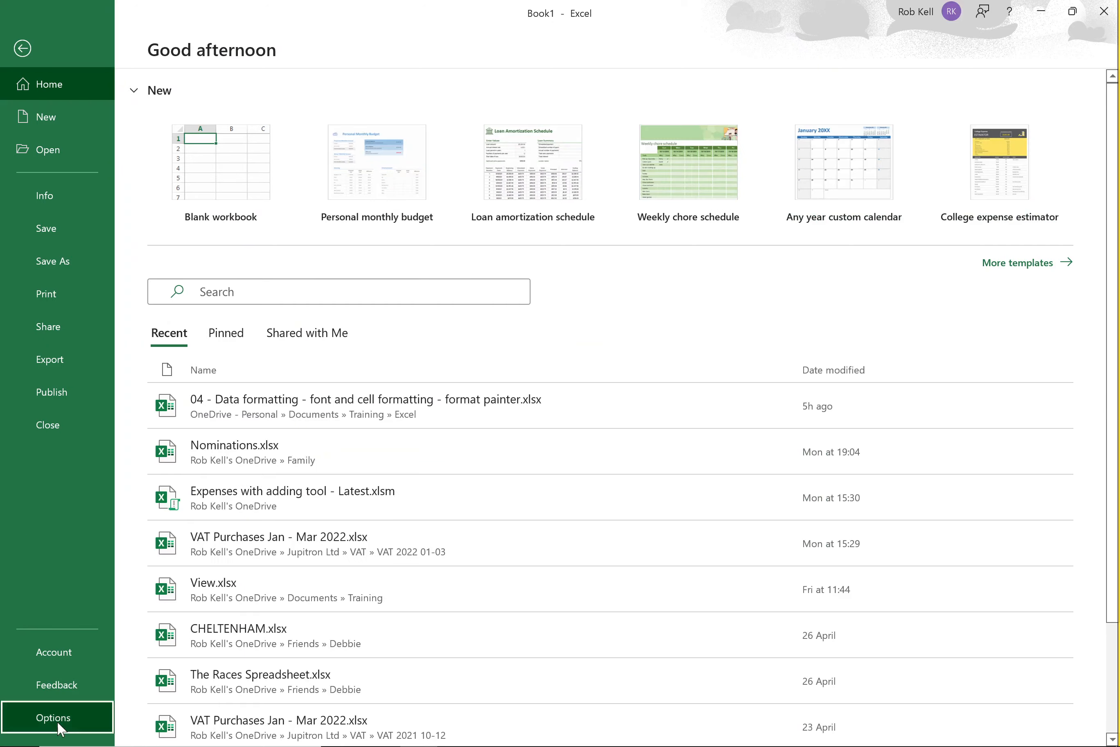
left_click(56, 723)
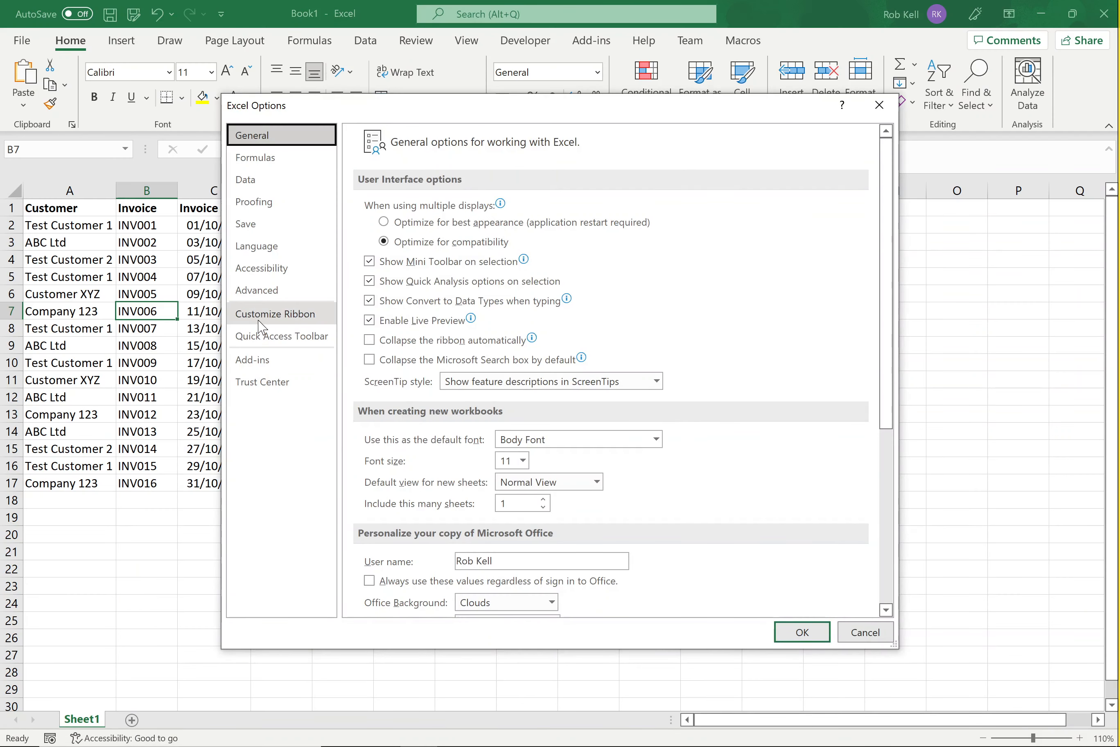
left_click(260, 319)
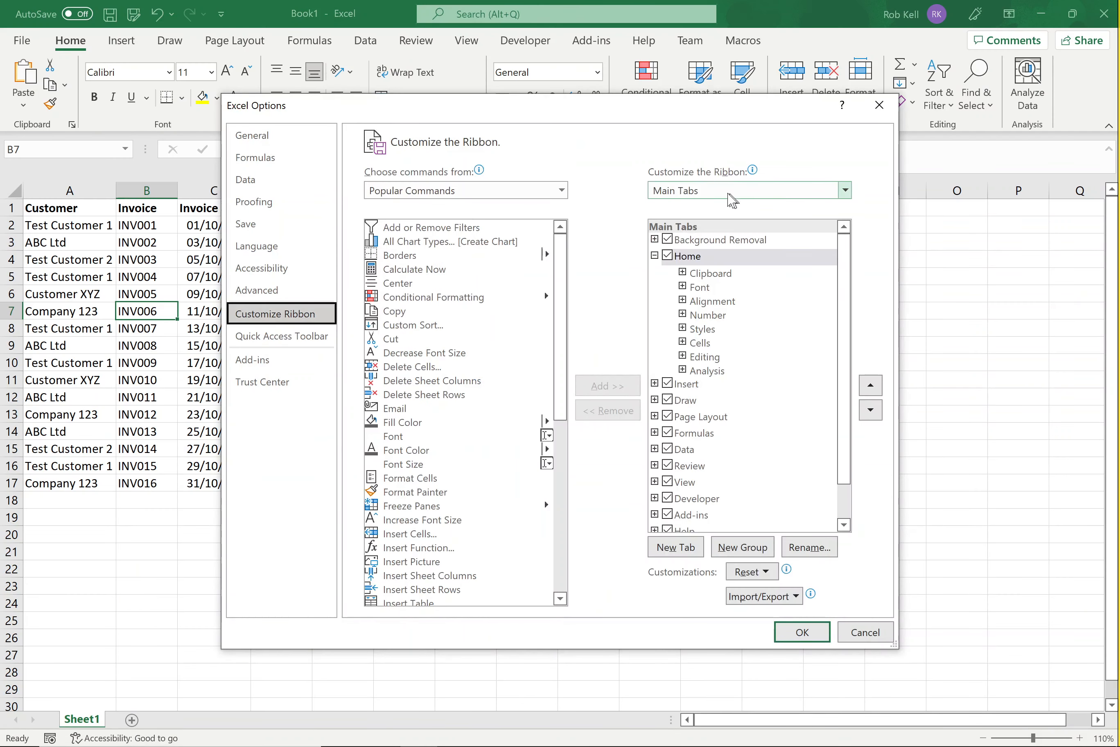
left_click(655, 255)
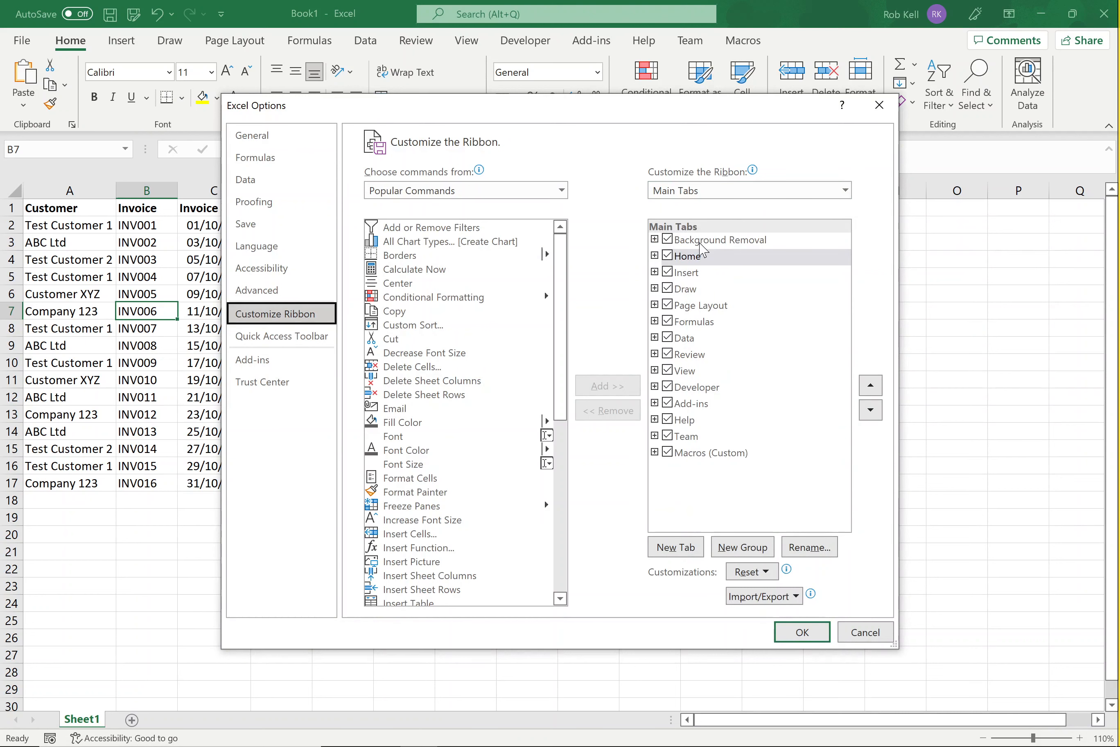
left_click(846, 190)
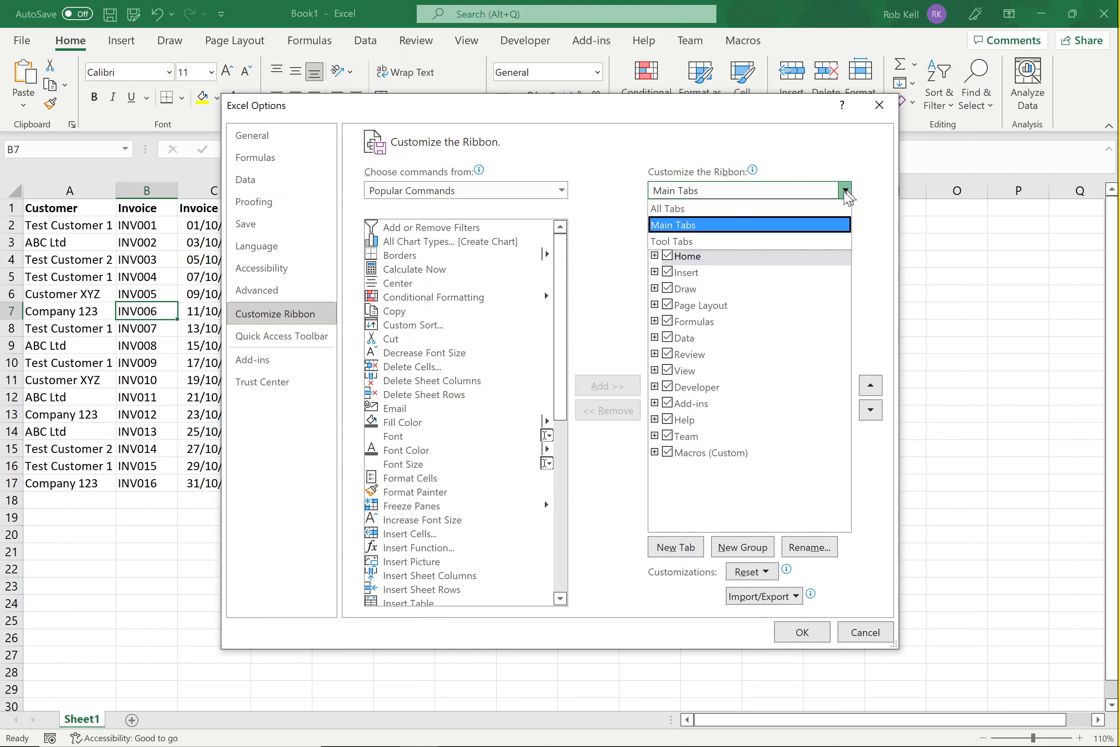
left_click(711, 242)
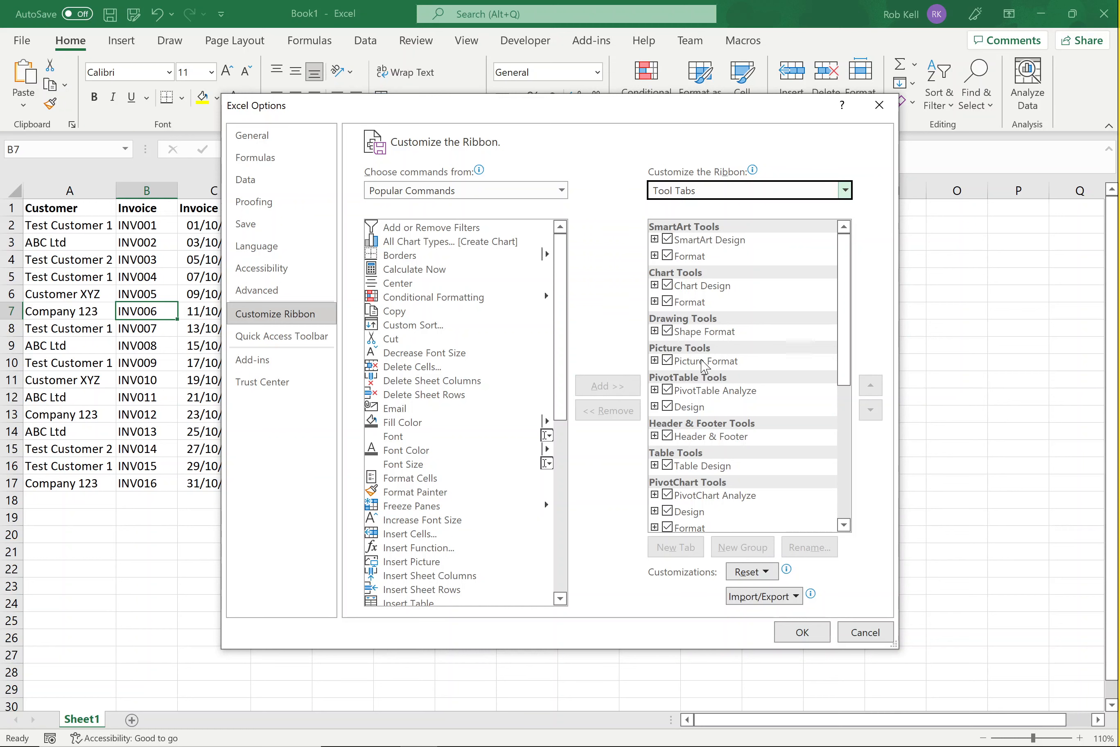
left_click(866, 633)
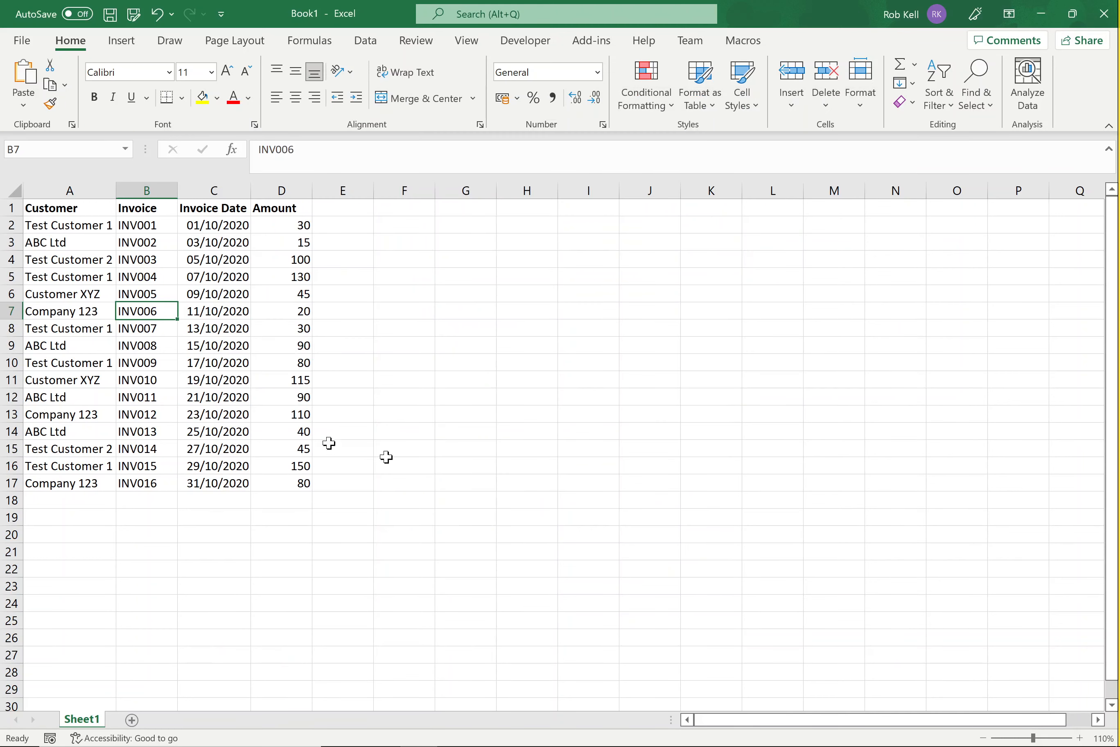
Step: Insert a PivotTable from Sheet1 A1:D17 at cell F2 of the existing worksheet, with Customer as rows and Amount as values
left_click(145, 260)
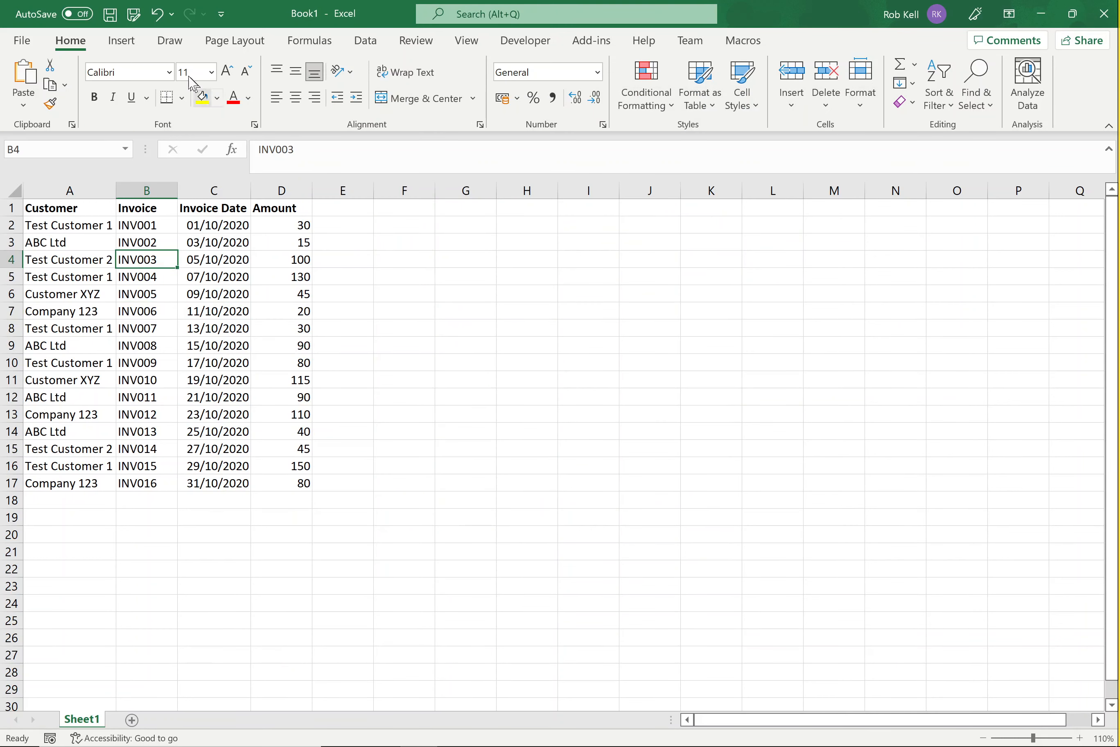
left_click(125, 44)
left_click(35, 71)
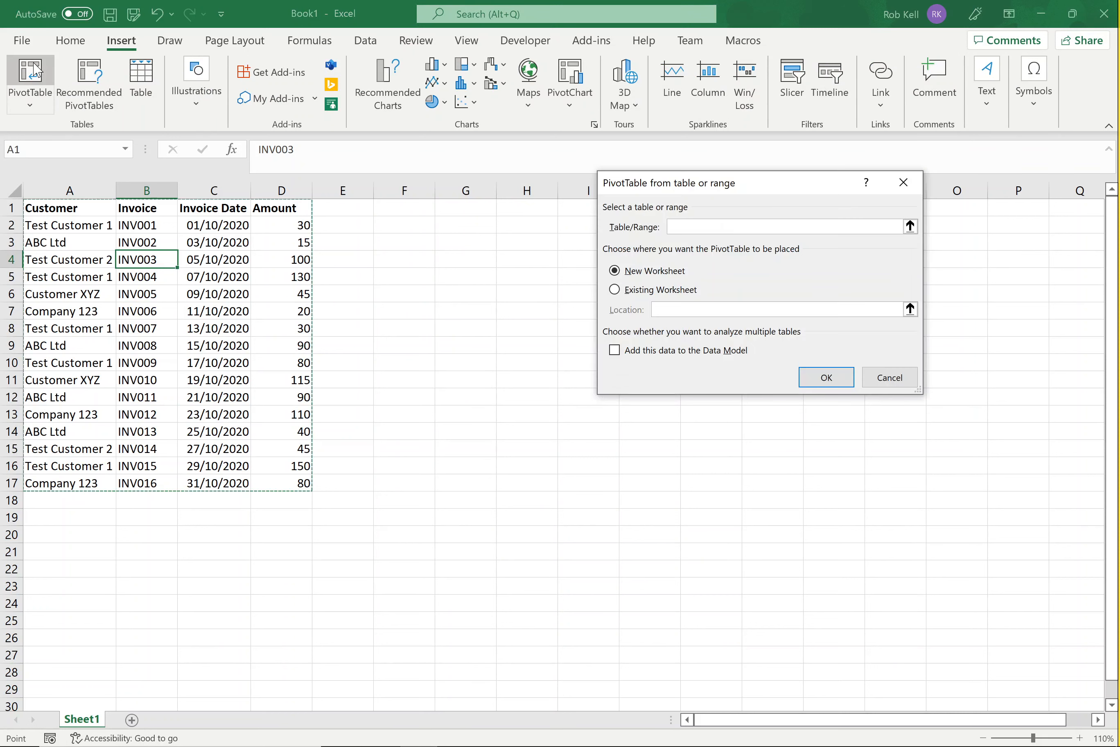
left_click(615, 290)
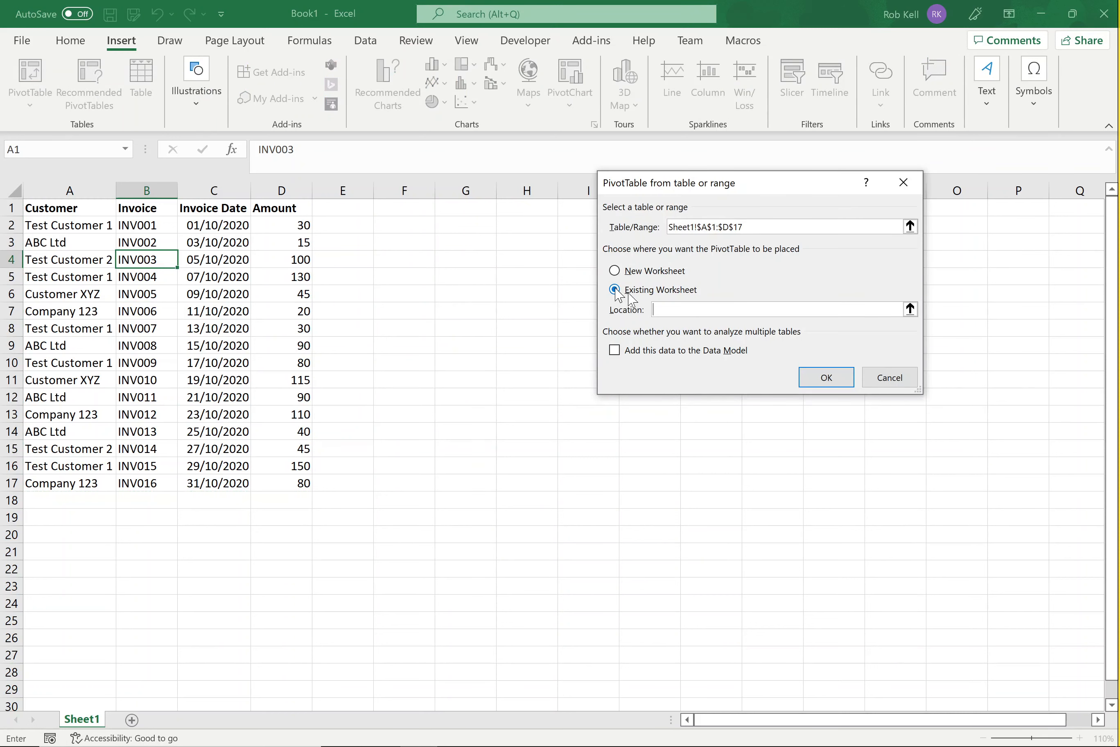
left_click(910, 308)
left_click(391, 224)
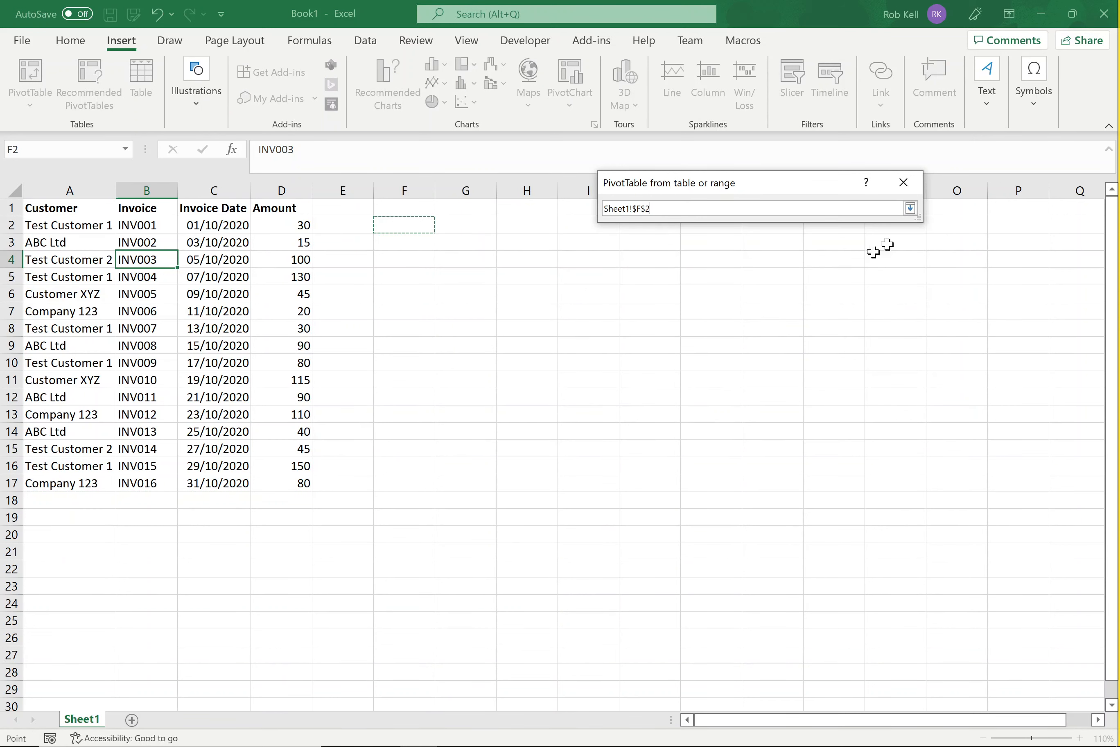
left_click(910, 208)
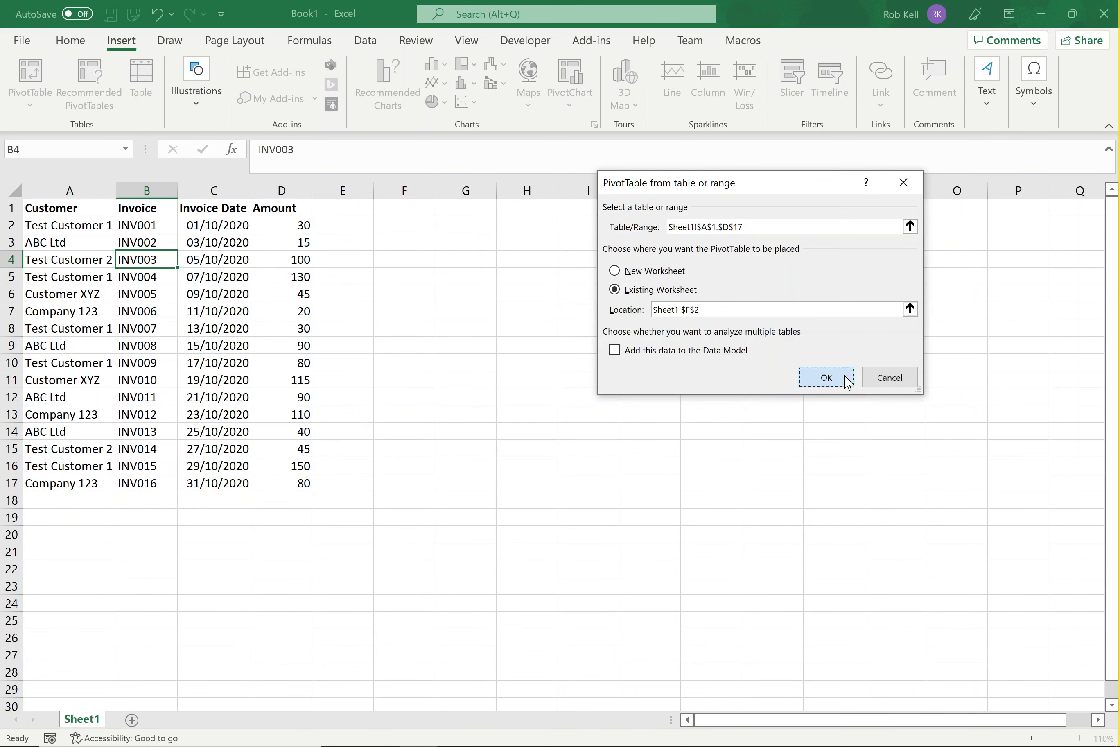
left_click(826, 377)
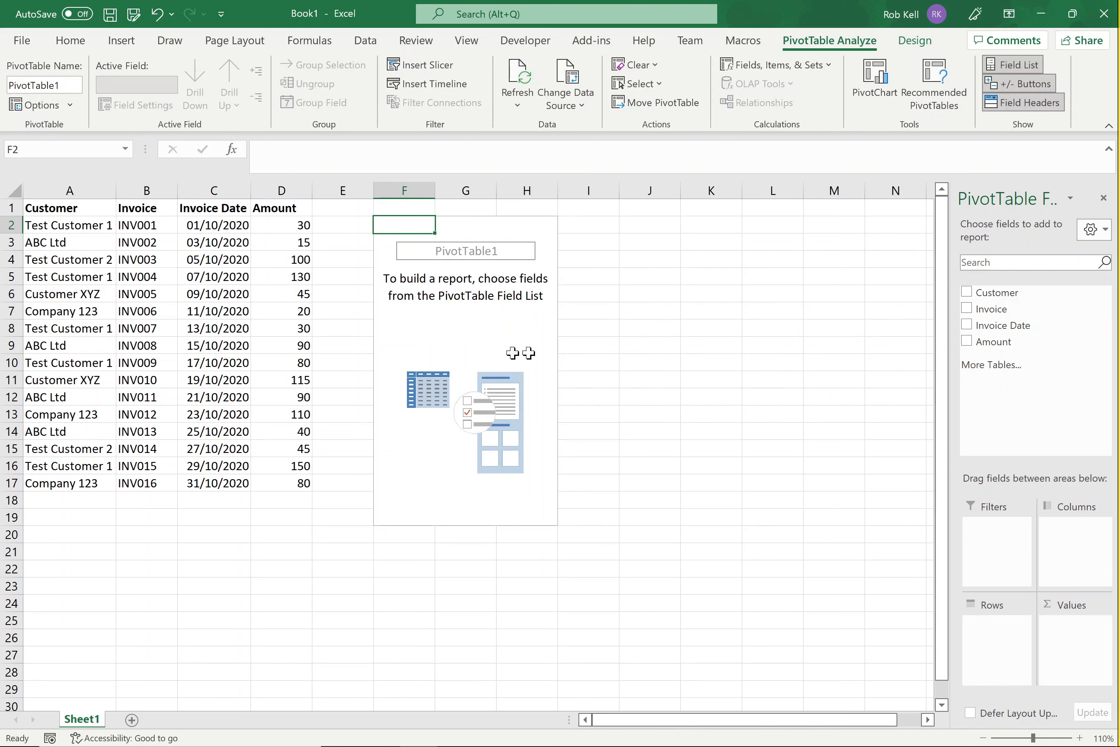
left_click(967, 292)
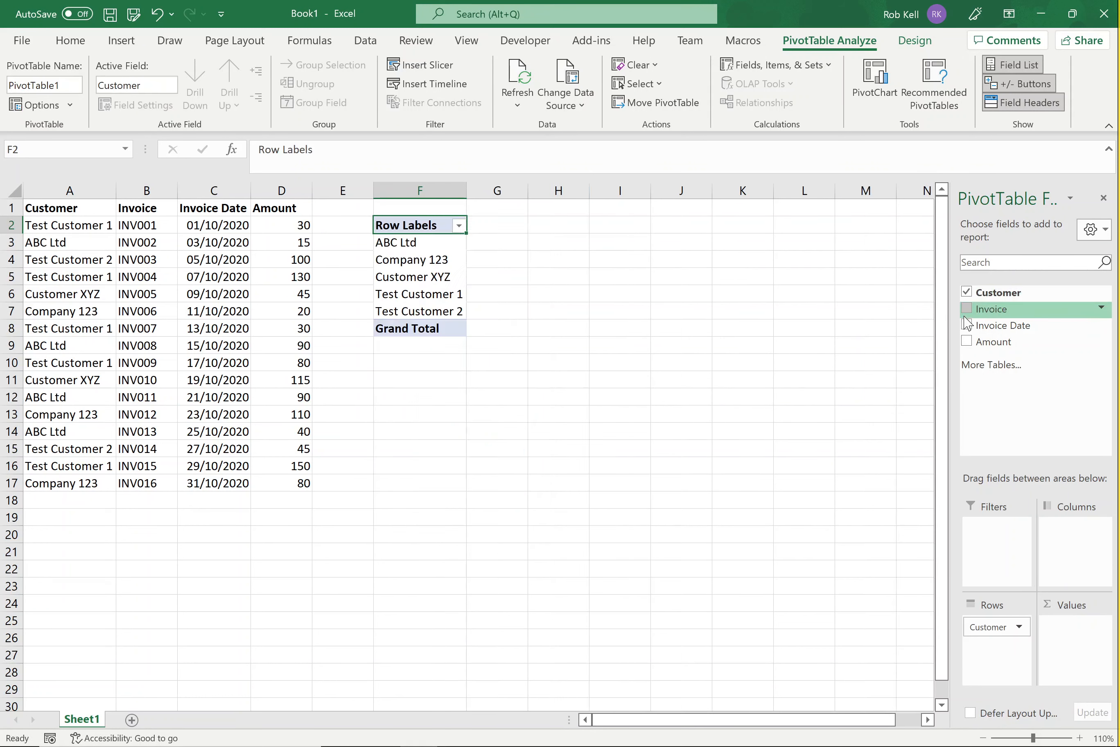
left_click(966, 341)
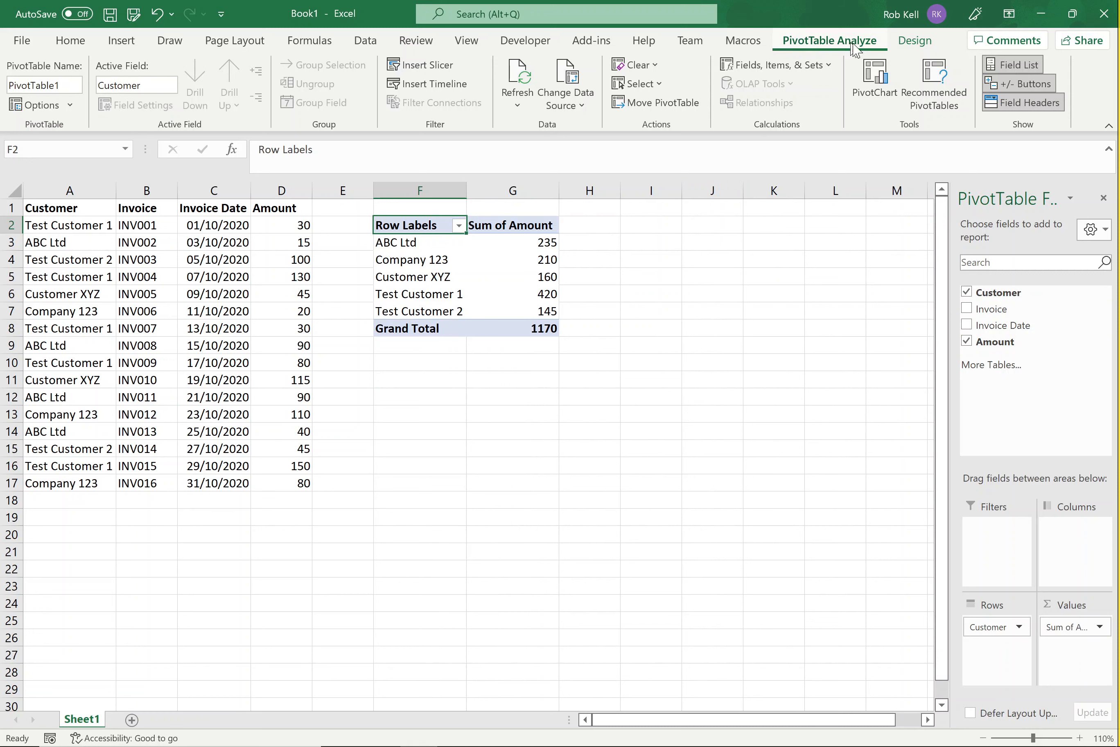
Step: Apply the light green bordered style to the PivotTable, leaving its column headers on
left_click(915, 42)
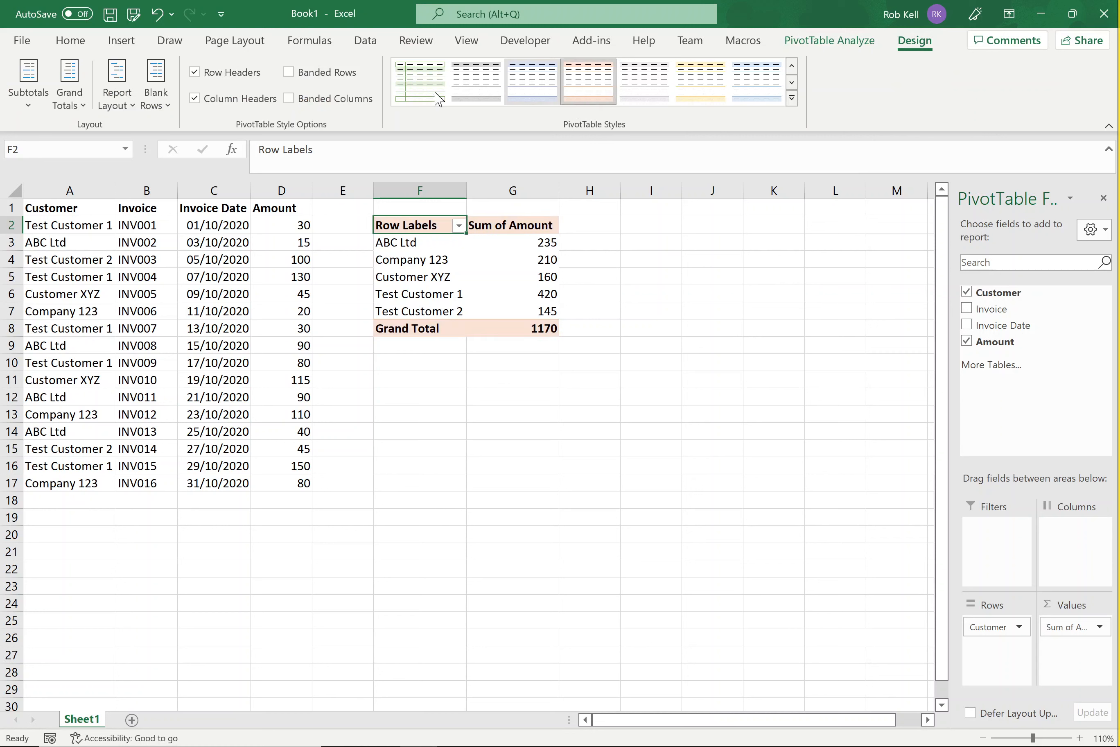
left_click(420, 82)
left_click(204, 99)
left_click(204, 100)
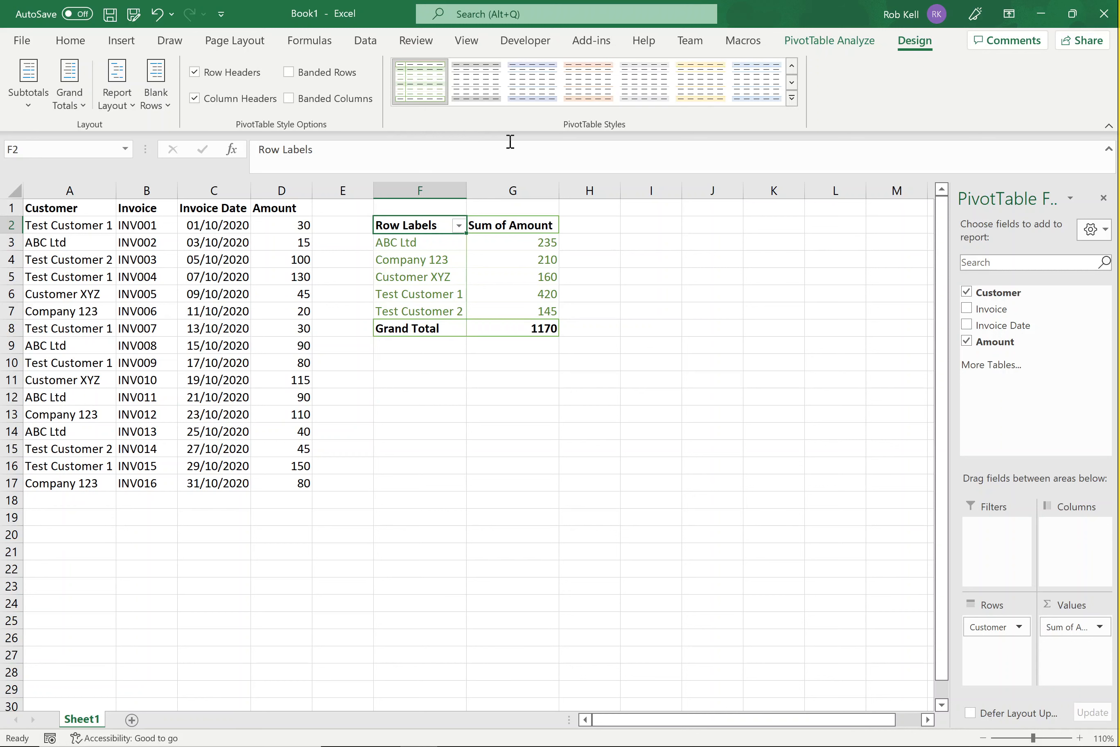
Step: Examine the PivotTable Analyze and Design ribbon tabs, then select cells outside and inside the PivotTable to compare the ribbon
left_click(841, 39)
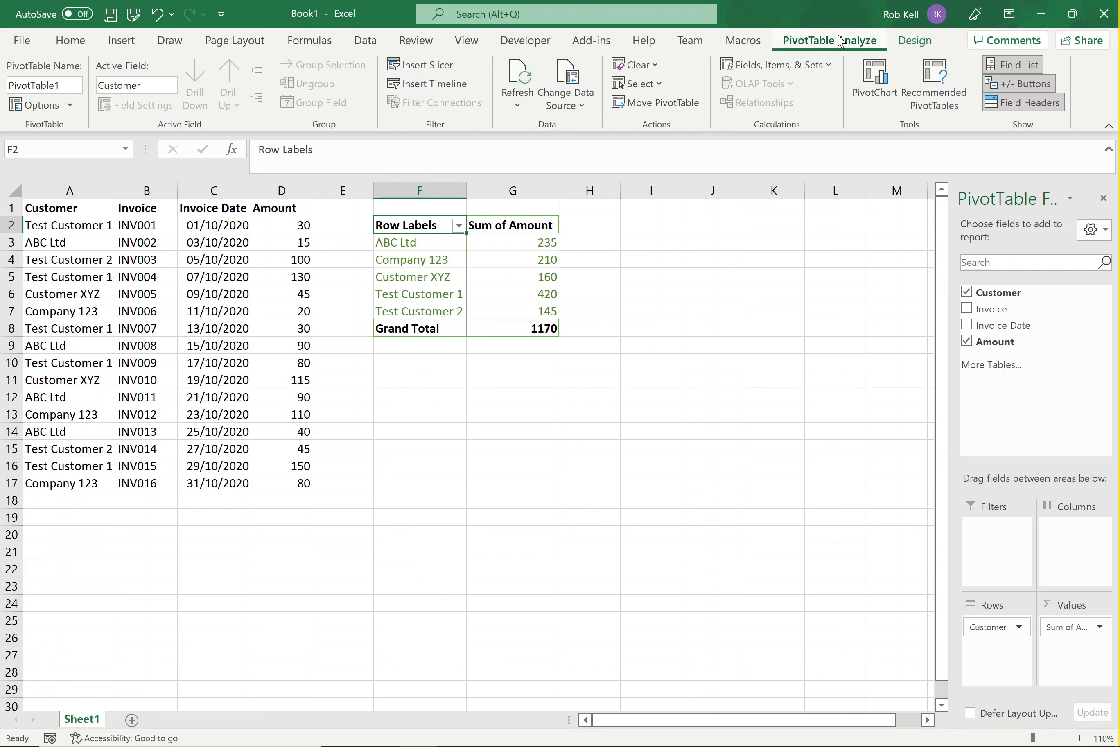
left_click(915, 43)
left_click(813, 47)
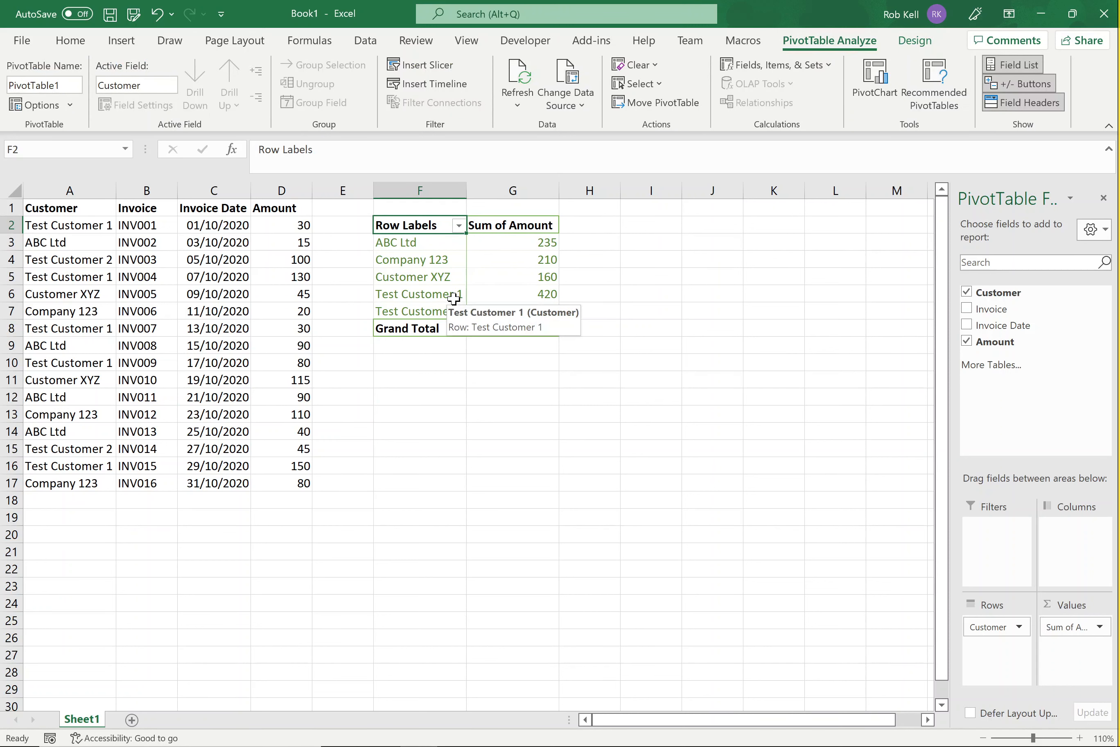
left_click(571, 468)
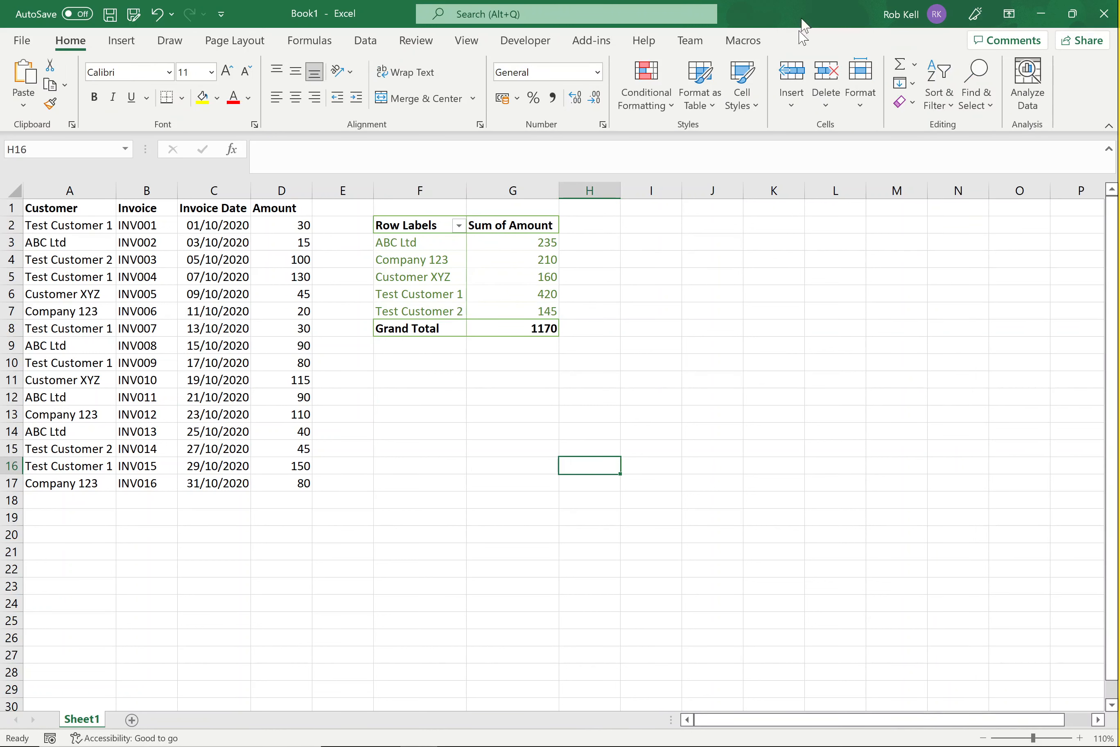
left_click(438, 256)
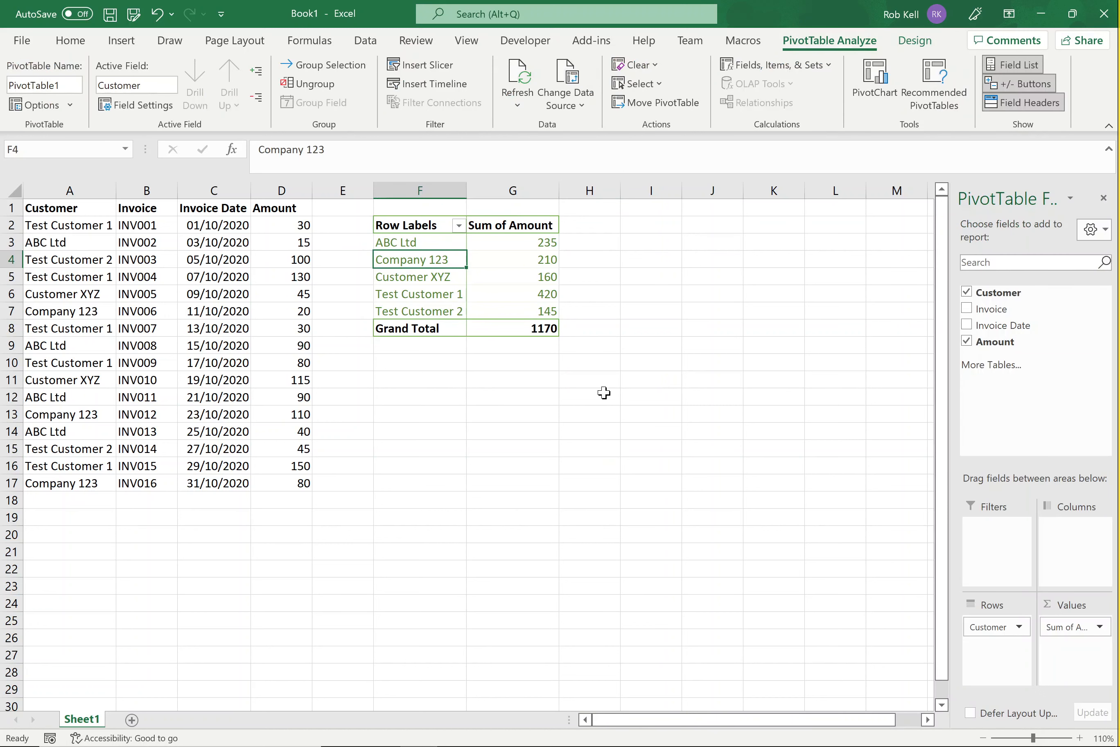
left_click(443, 397)
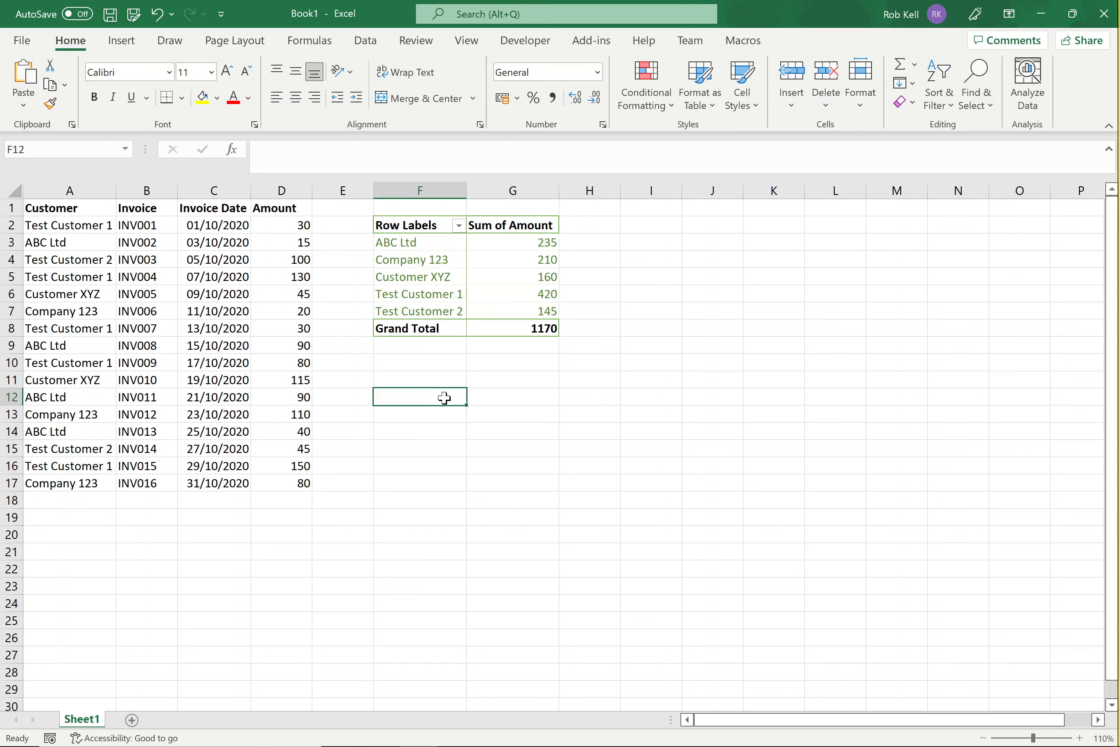
Step: Convert the invoice data in A1:D17 into a table with headers
left_click(88, 275)
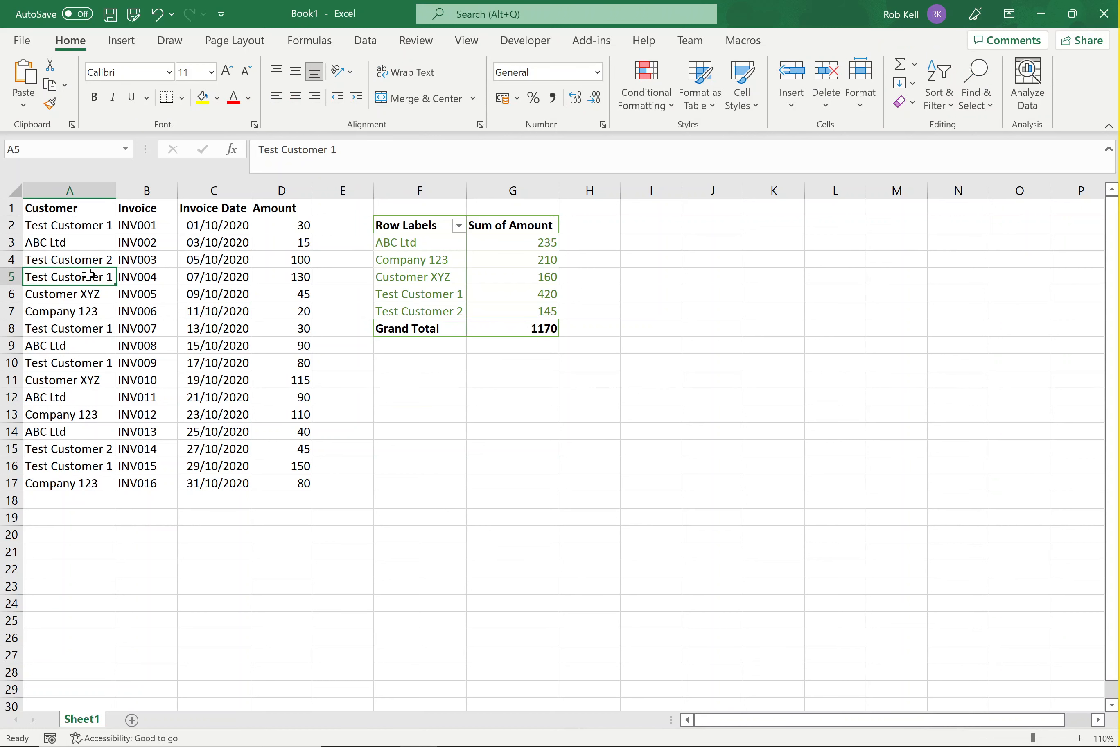
left_click(130, 45)
left_click(142, 80)
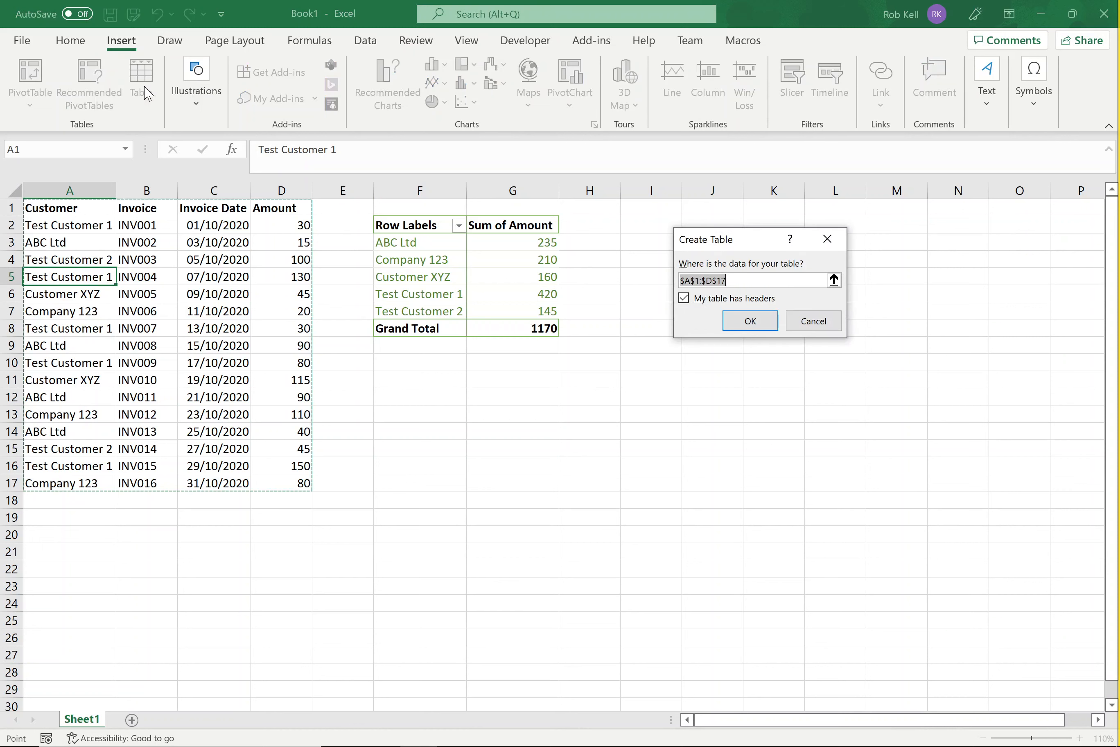
left_click(748, 322)
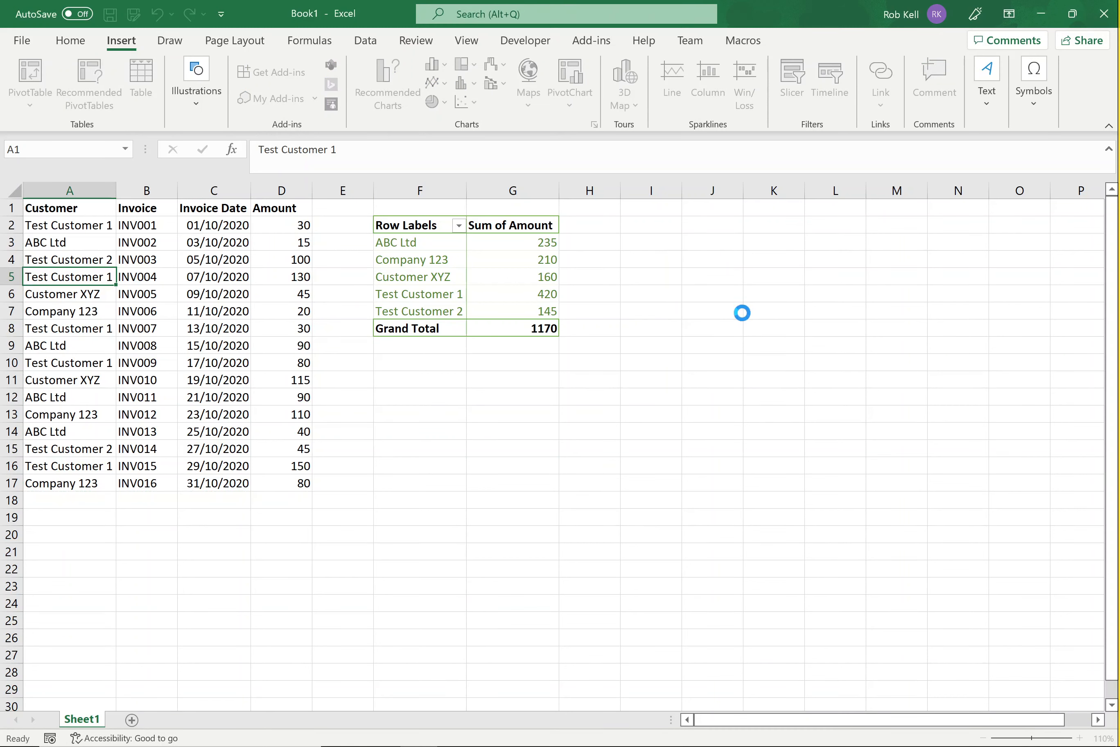
Step: Compare the ribbon with empty cells selected and with a cell of the invoice table selected
left_click(473, 450)
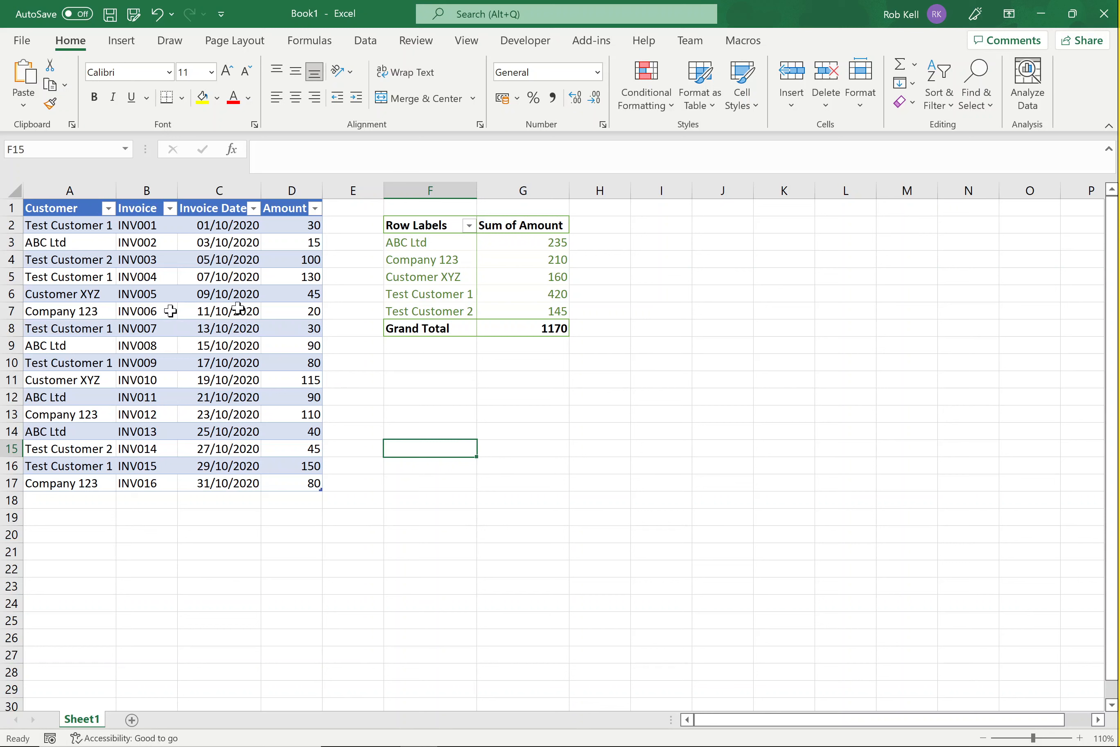
left_click(683, 443)
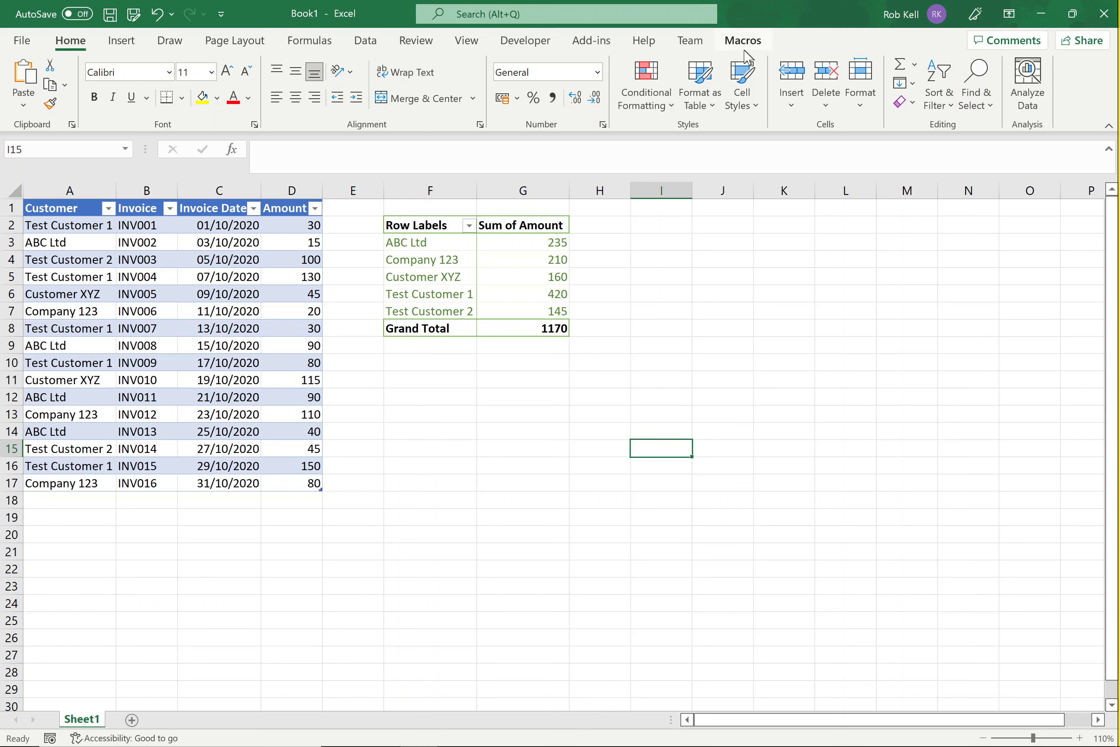
left_click(134, 345)
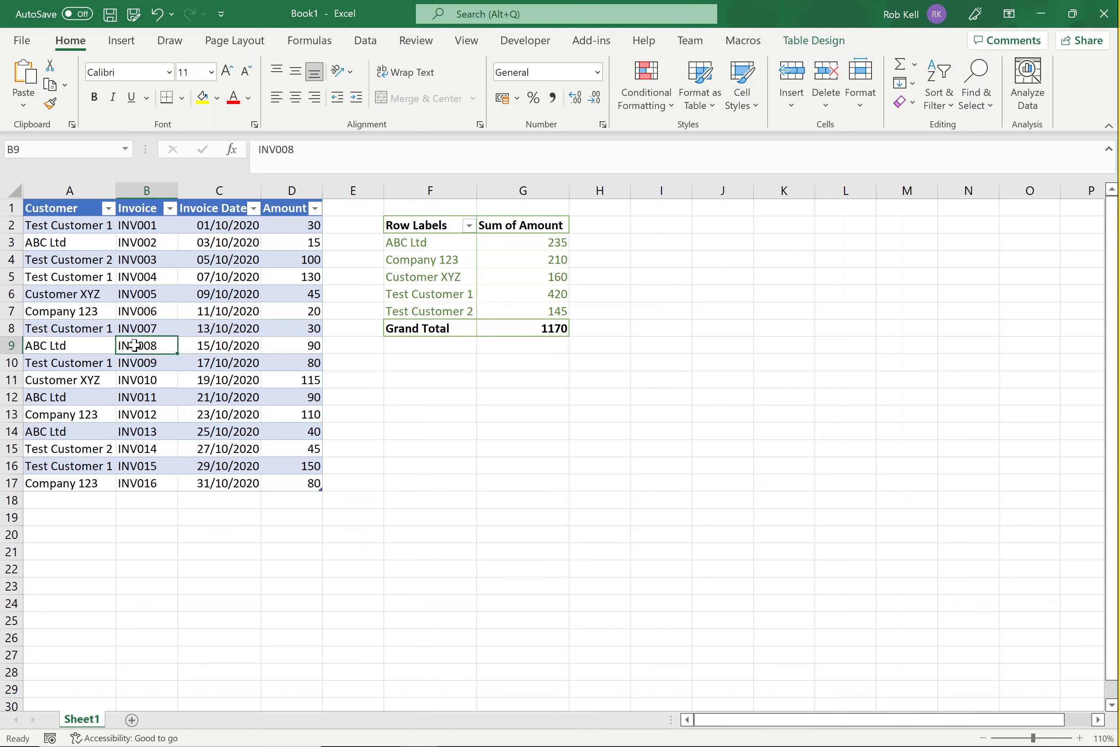
Step: Apply the light yellow banded style to the invoice table and turn on its Total Row and Last Column options
left_click(814, 41)
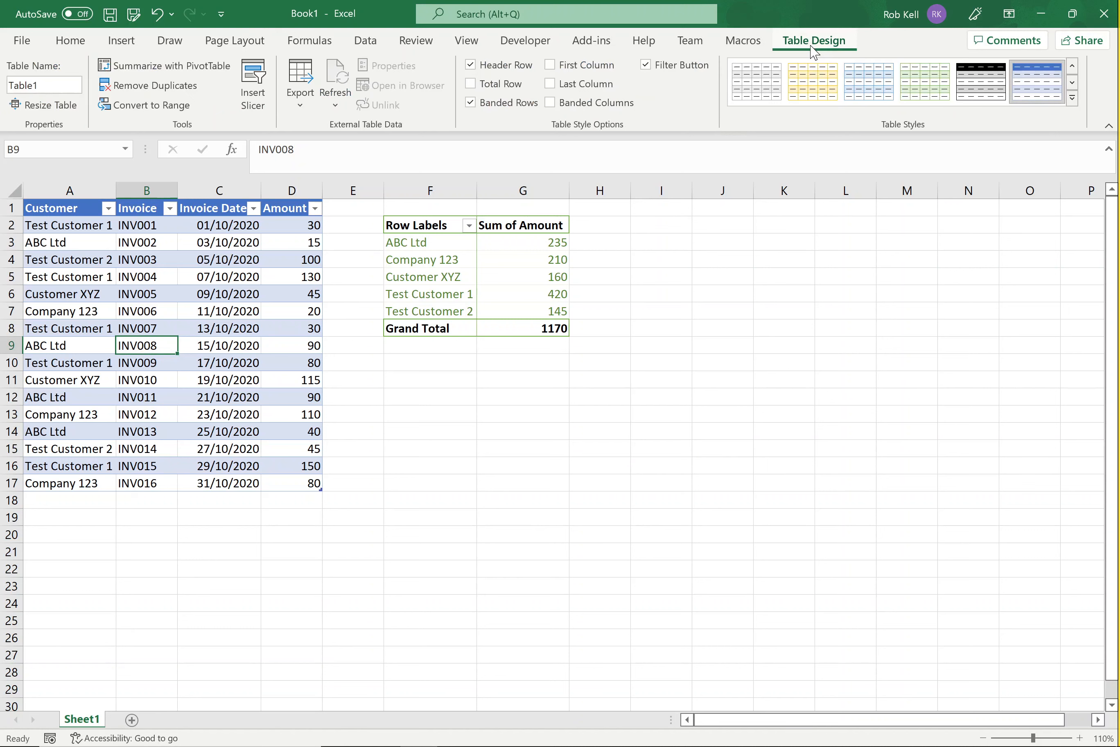
left_click(814, 90)
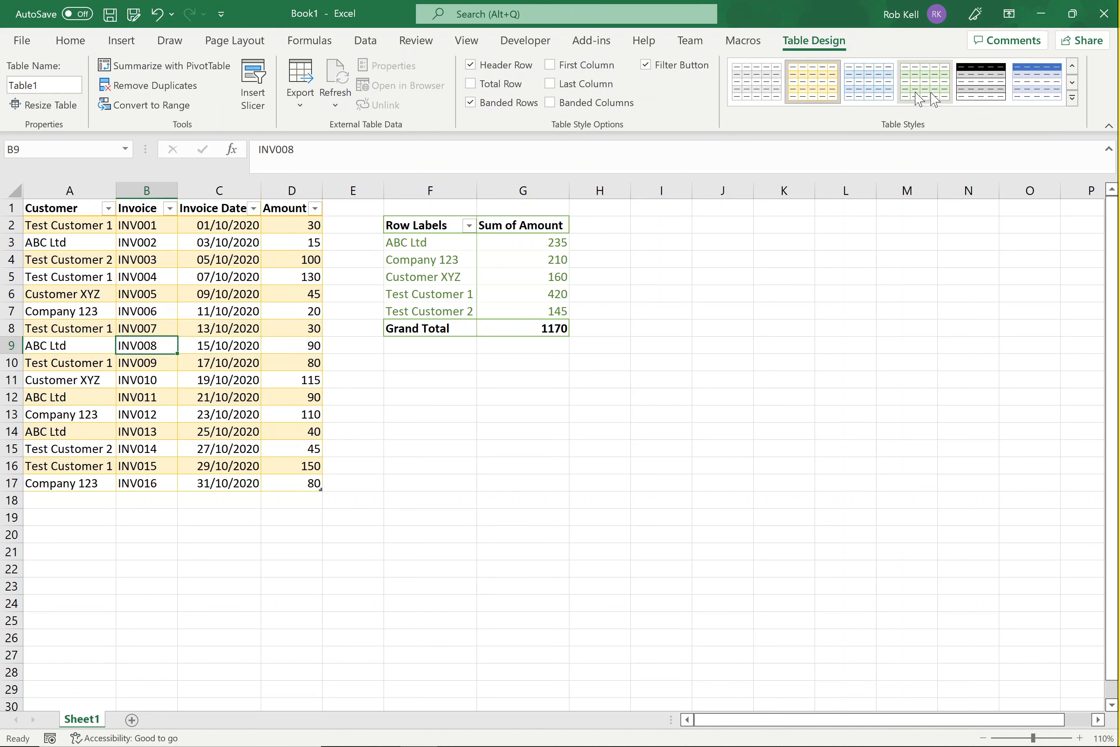
left_click(473, 85)
left_click(550, 84)
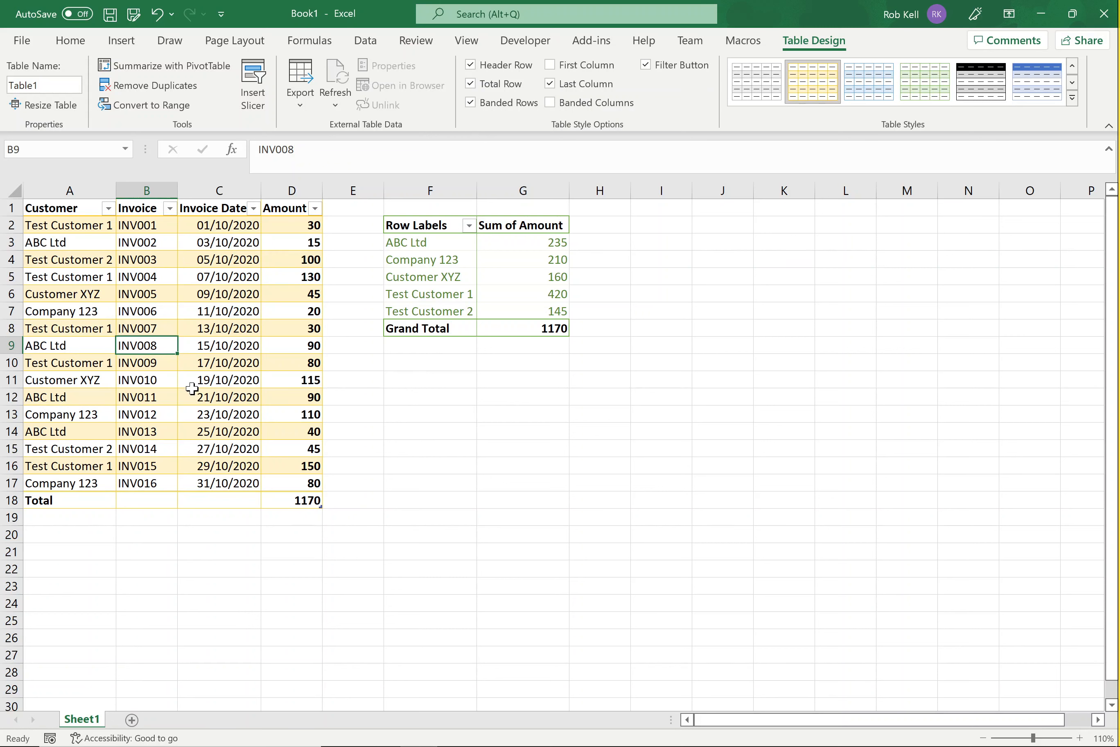
Step: Check the contextual ribbon tabs for an empty cell, a PivotTable cell and an invoice table cell
left_click(429, 415)
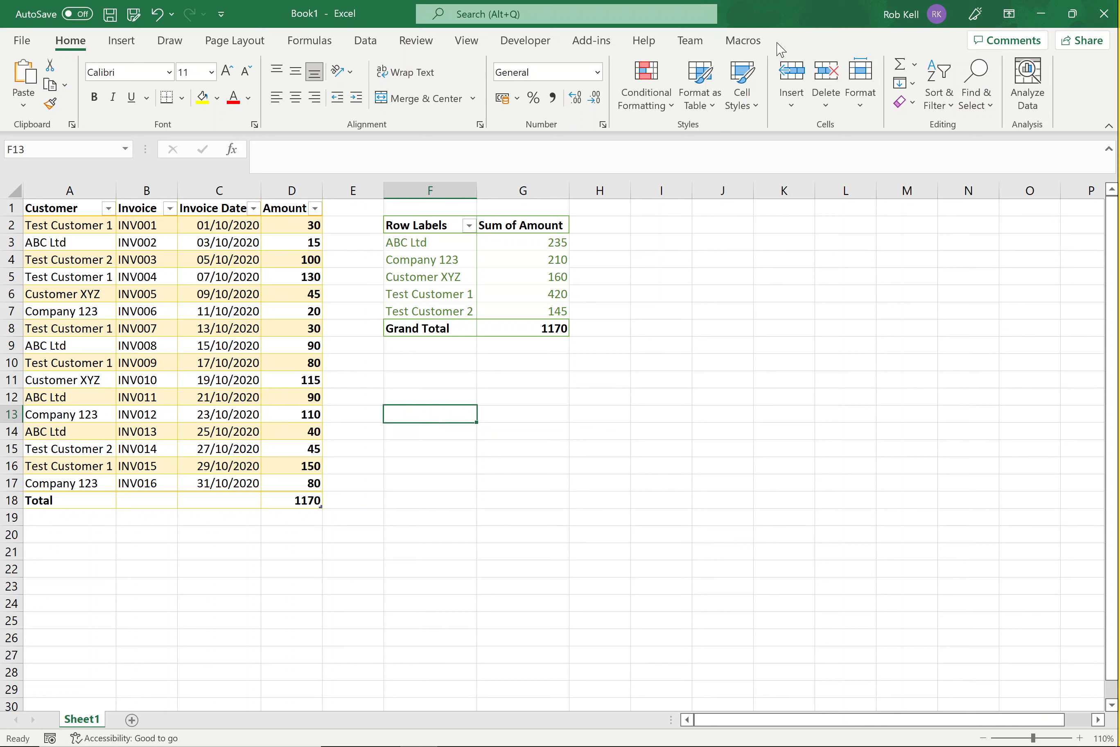
left_click(418, 250)
left_click(143, 277)
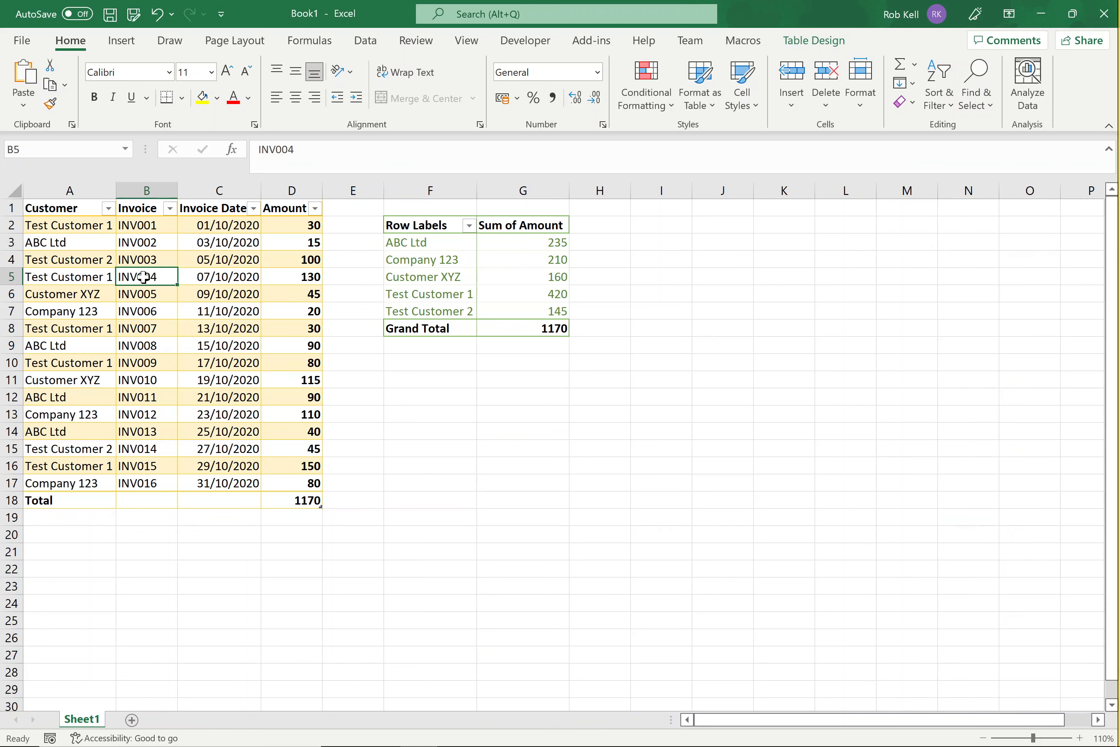